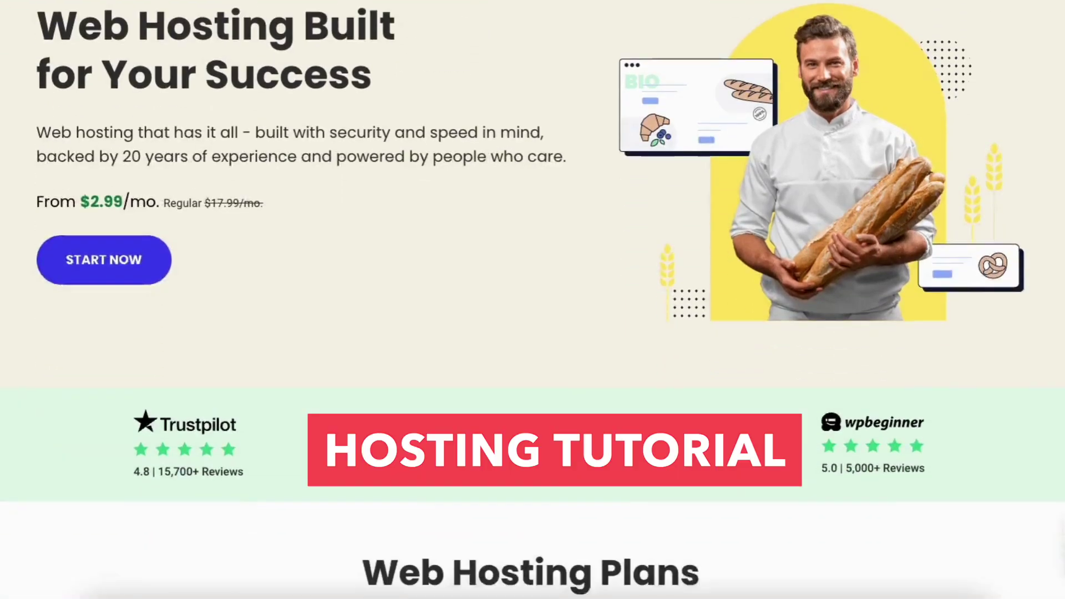
- Retitle the nature hero heading to DEMO WEBSITE
{"action": "scroll", "coordinate": [533, 299], "scroll_direction": "down", "scroll_amount": 9}
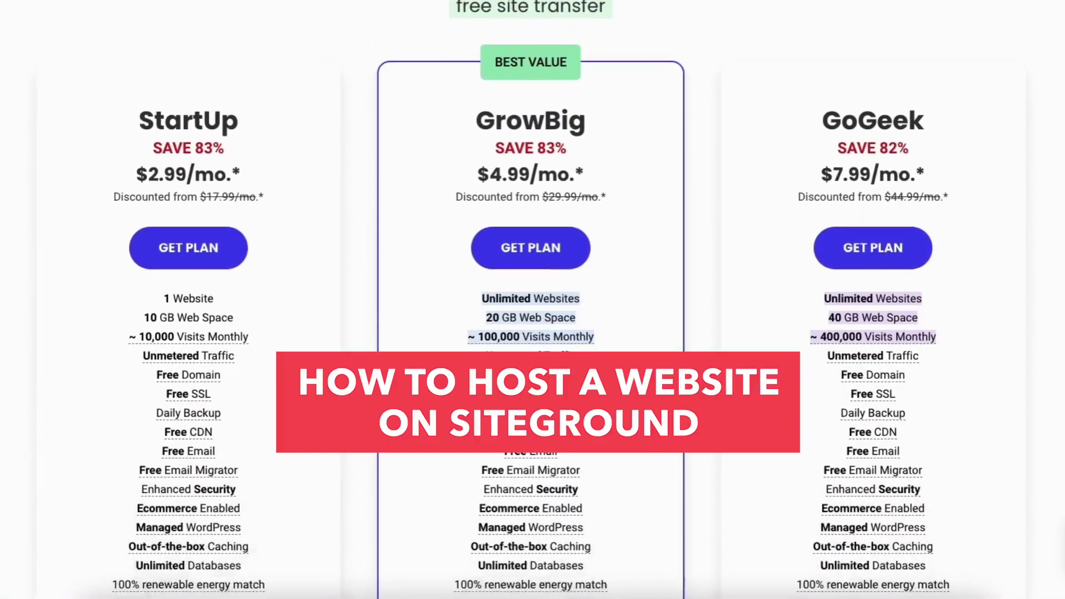
{"action": "scroll", "coordinate": [532, 300], "scroll_direction": "down", "scroll_amount": 15}
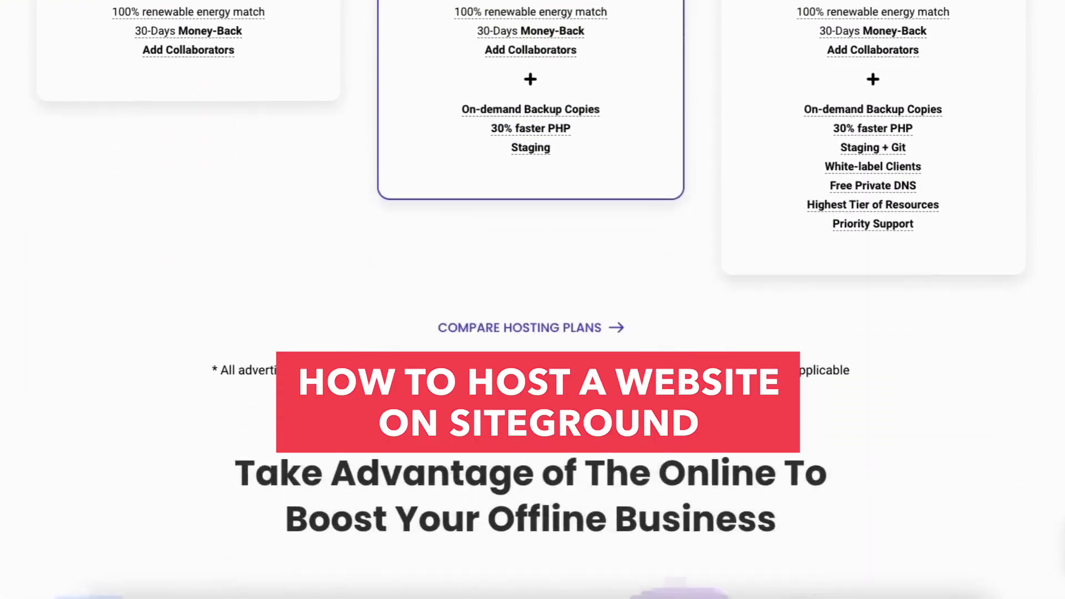
{"action": "scroll", "coordinate": [533, 299], "scroll_direction": "down", "scroll_amount": 6}
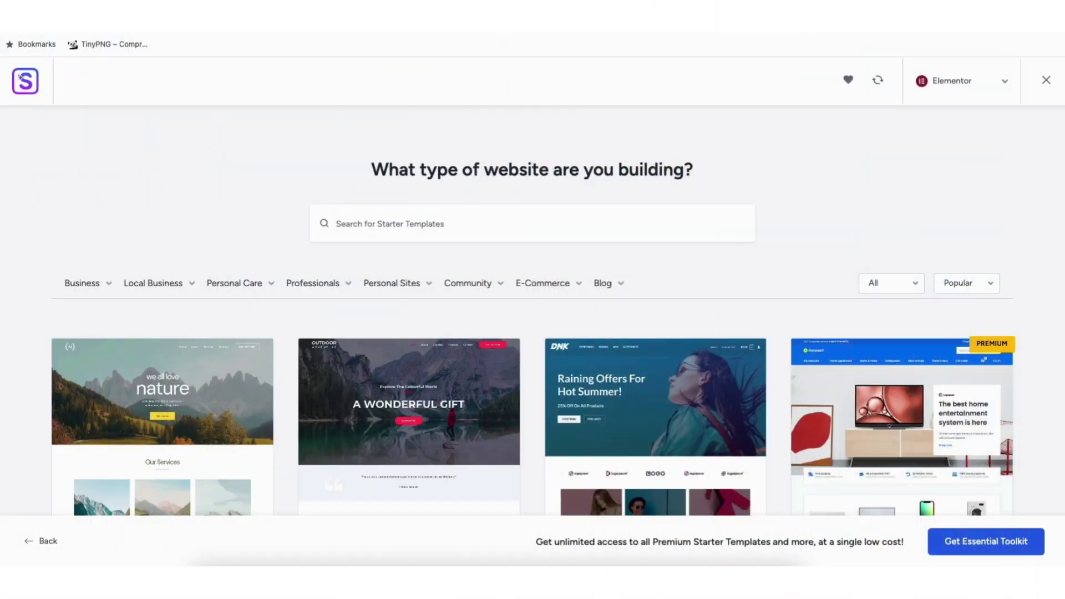
{"action": "scroll", "coordinate": [532, 314], "scroll_direction": "down", "scroll_amount": 8}
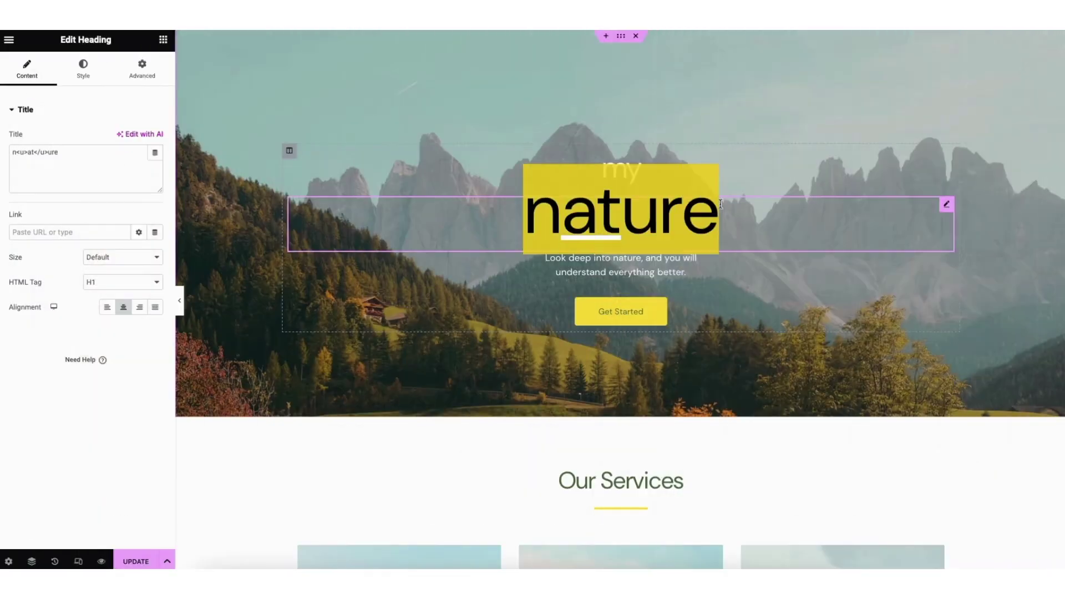
{"action": "type", "text": "DEMO W"}
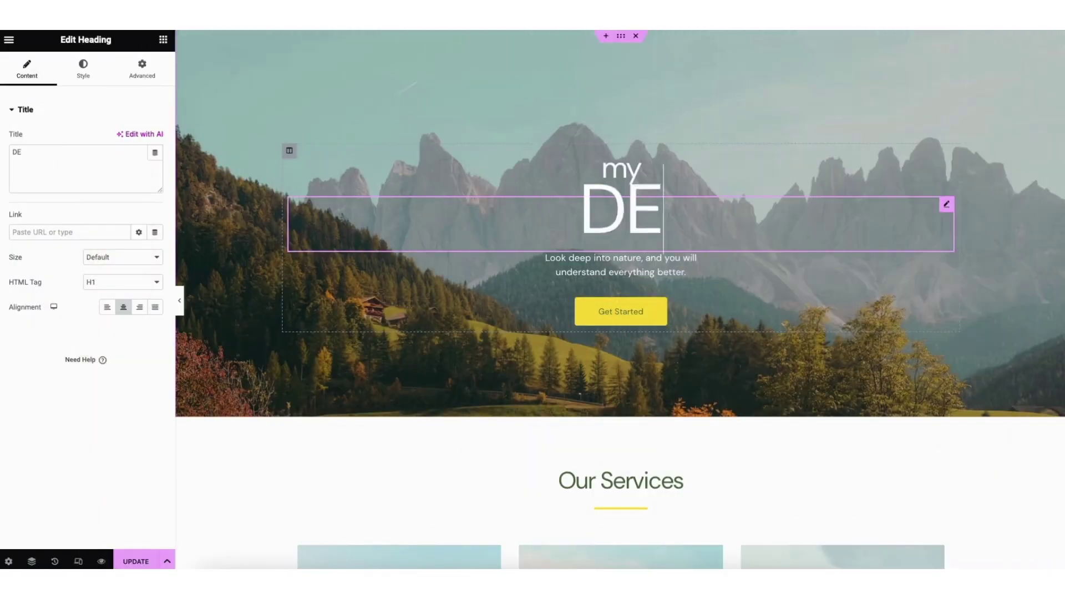
{"action": "type", "text": "EBSITE"}
- Drag a Text Editor widget onto the Our Services section
{"action": "left_click", "coordinate": [163, 40]}
{"action": "scroll", "coordinate": [620, 277], "scroll_direction": "down", "scroll_amount": 8}
{"action": "left_click_drag", "start_coordinate": [128, 294], "coordinate": [586, 409]}
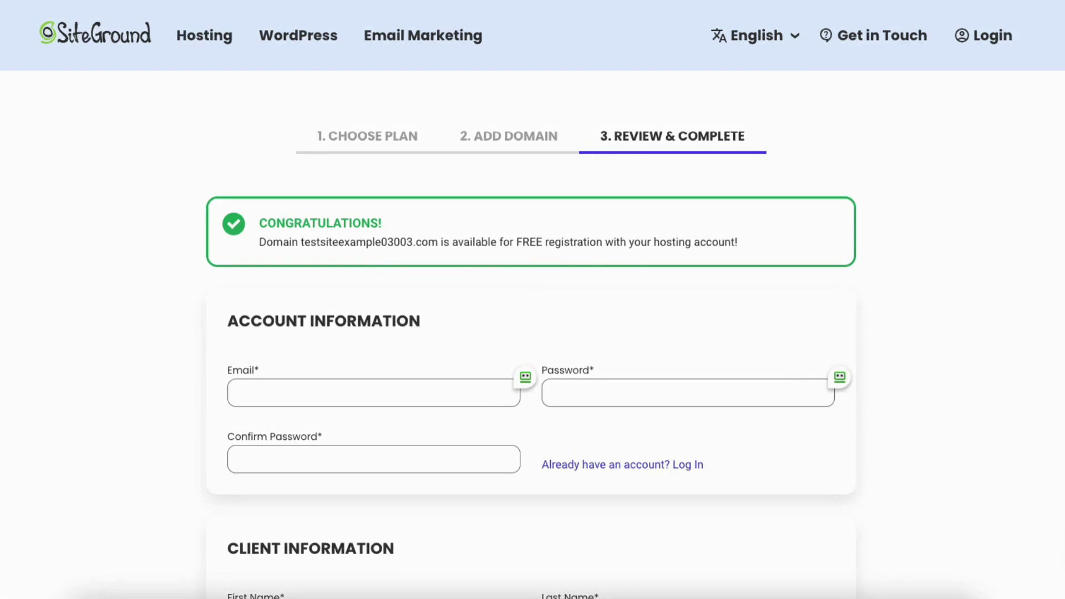
- Scroll the signup form past Account, Client and Payment Information to Purchase Information
{"action": "scroll", "coordinate": [532, 300], "scroll_direction": "down", "scroll_amount": 8}
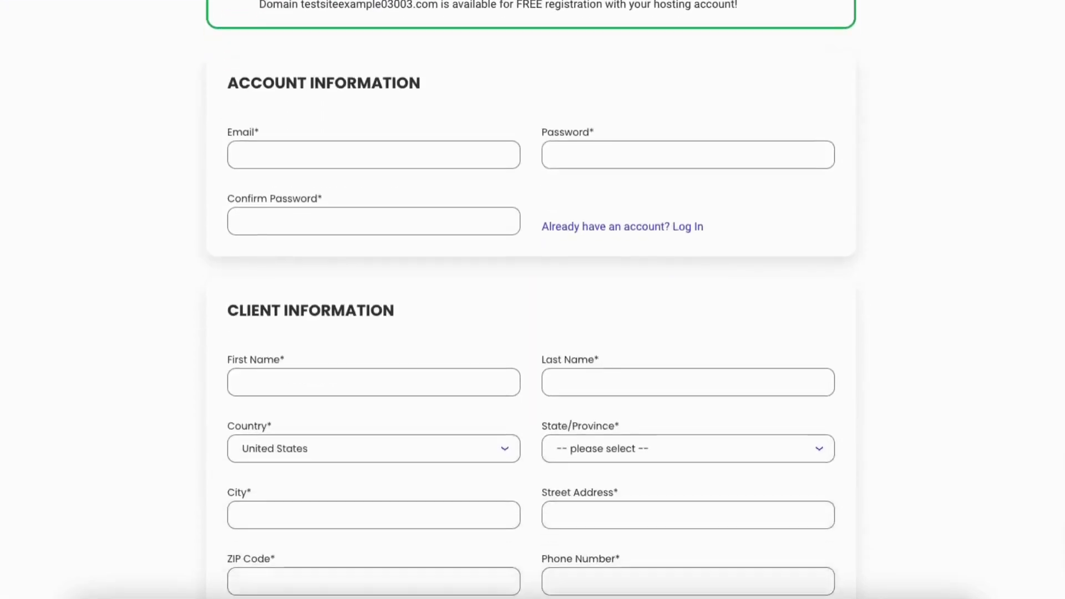
{"action": "scroll", "coordinate": [533, 300], "scroll_direction": "down", "scroll_amount": 1}
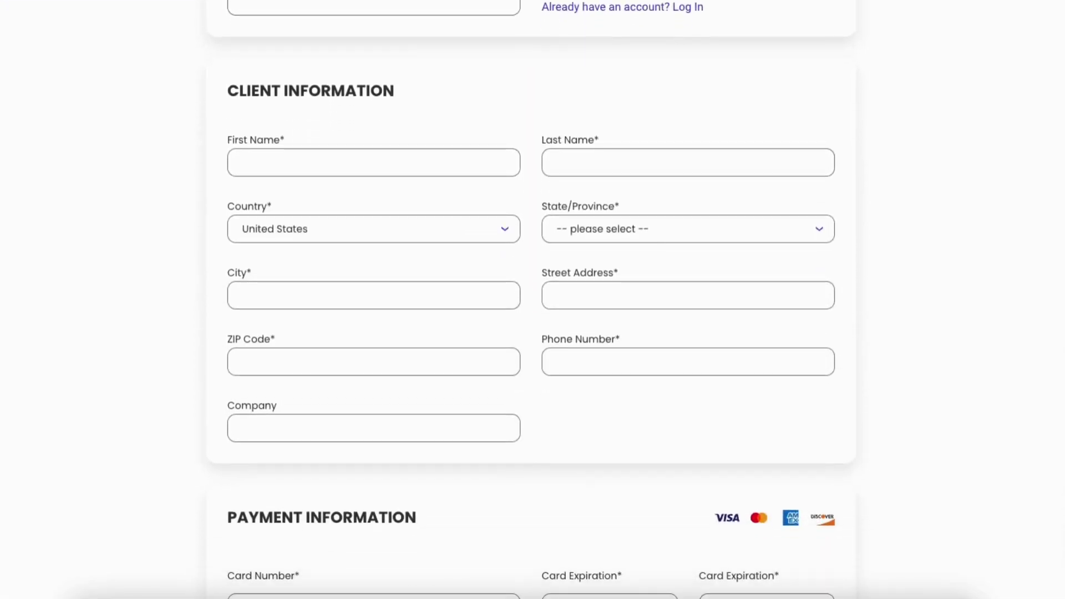
{"action": "scroll", "coordinate": [532, 300], "scroll_direction": "down", "scroll_amount": 8}
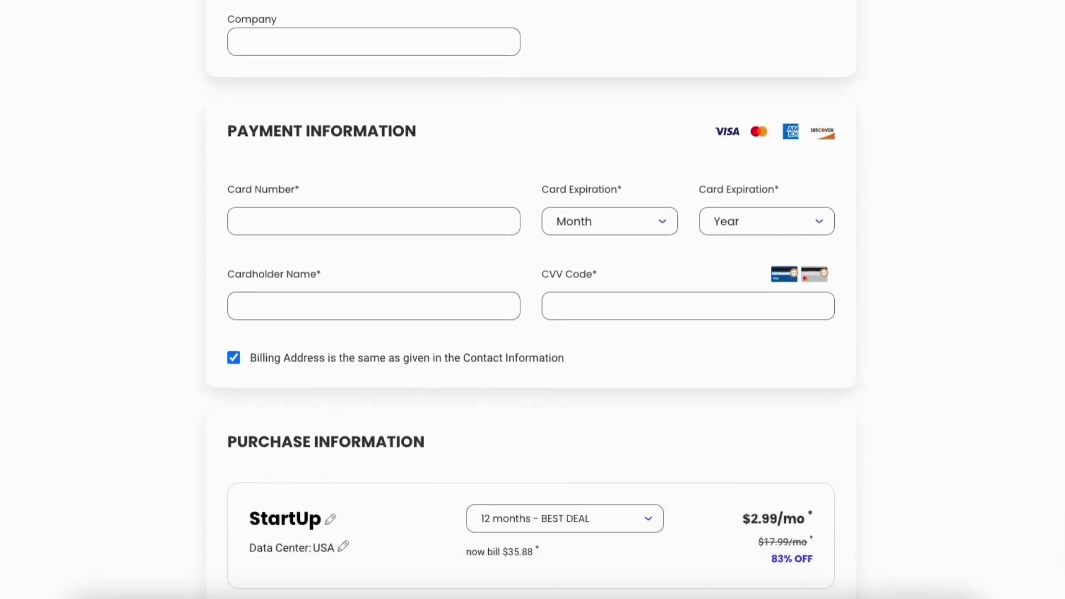
{"action": "scroll", "coordinate": [533, 300], "scroll_direction": "down", "scroll_amount": 6}
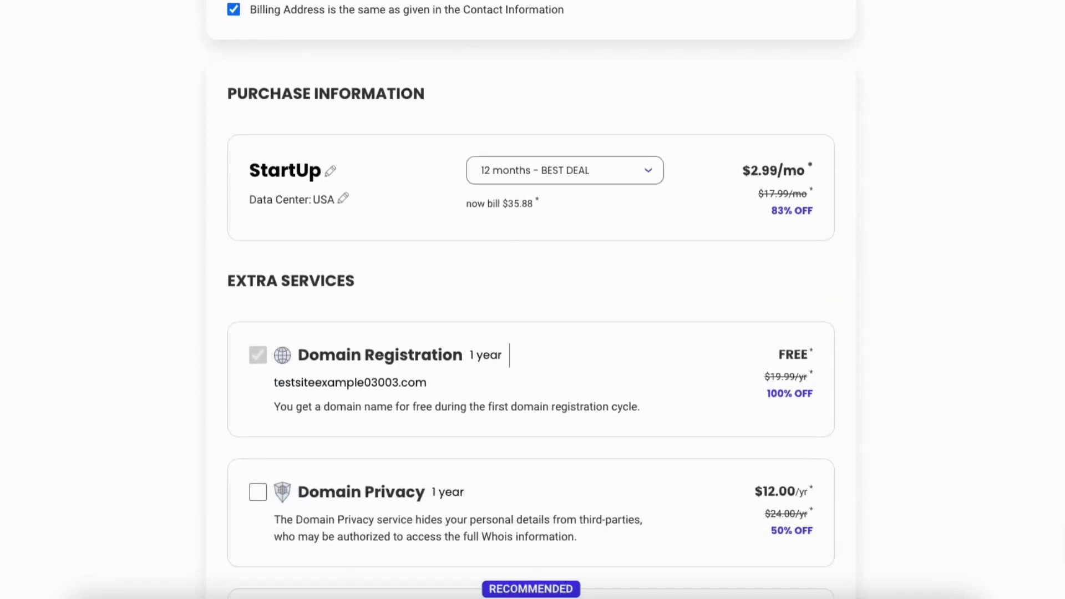
- Keep the 12-month BEST DEAL term, the StartUp plan and the USA, Iowa data center
{"action": "left_click", "coordinate": [587, 176]}
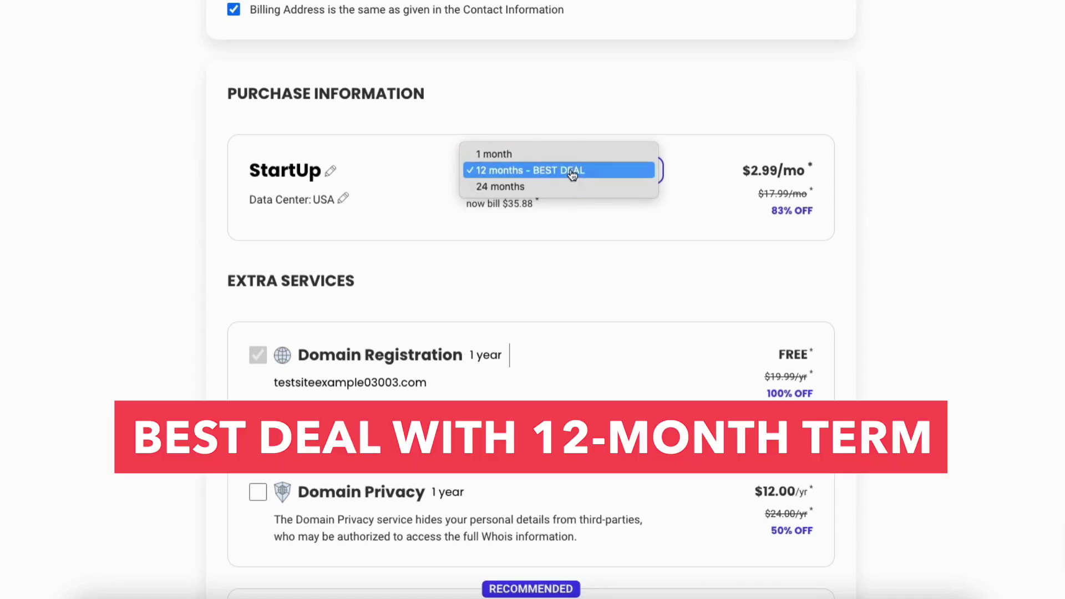
{"action": "left_click", "coordinate": [572, 175]}
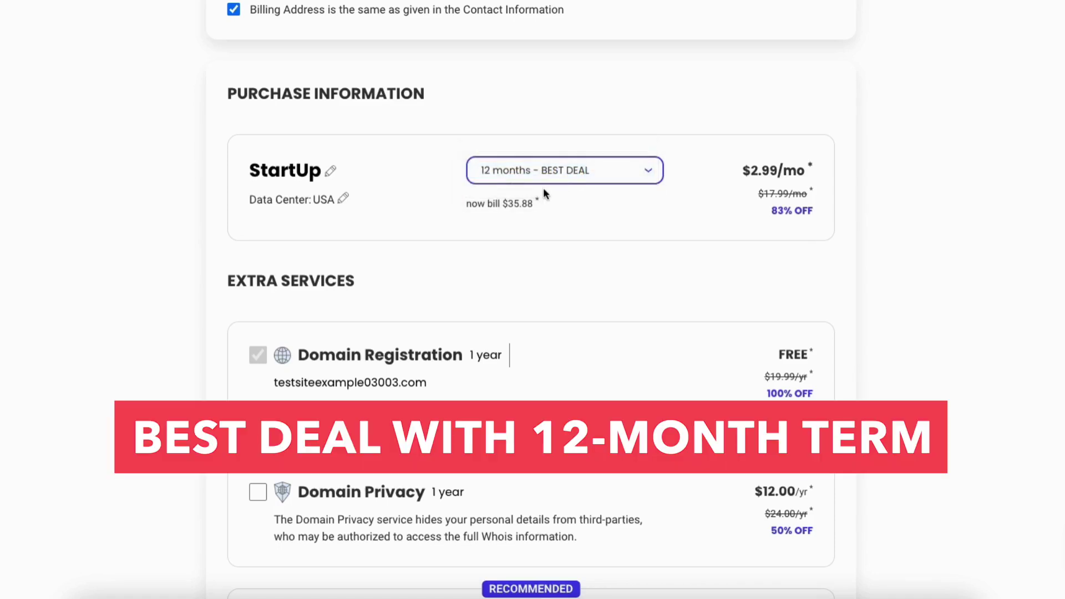
{"action": "left_click", "coordinate": [330, 174]}
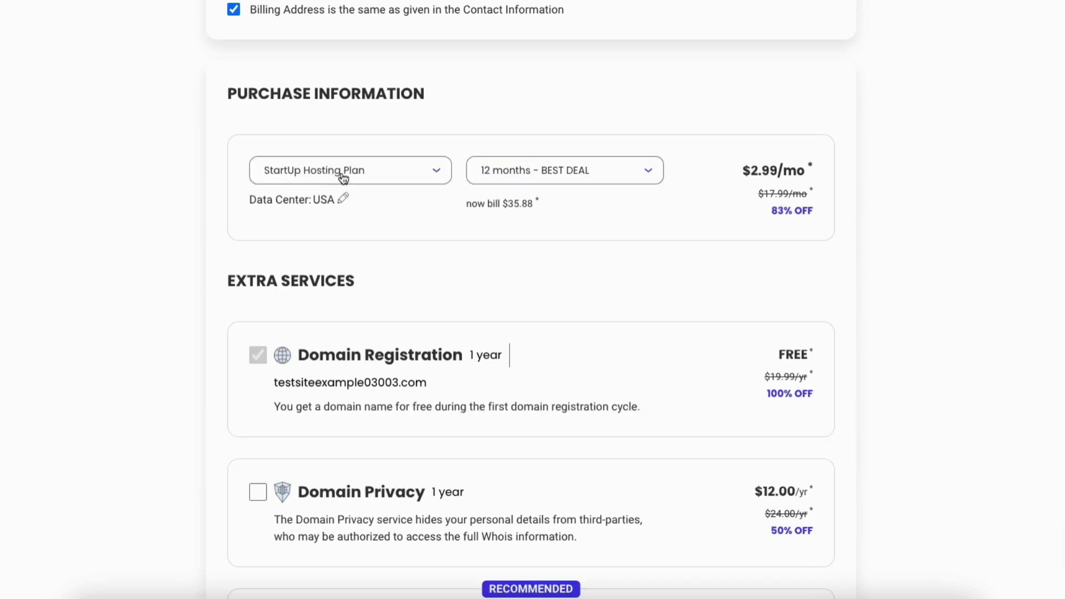
{"action": "left_click", "coordinate": [340, 174]}
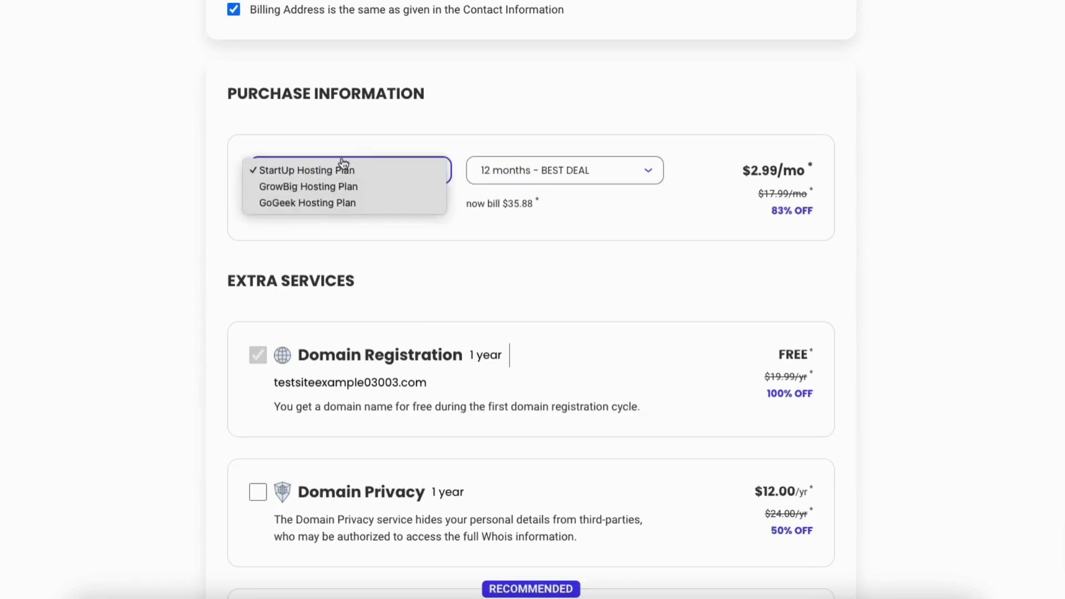
{"action": "left_click", "coordinate": [344, 170]}
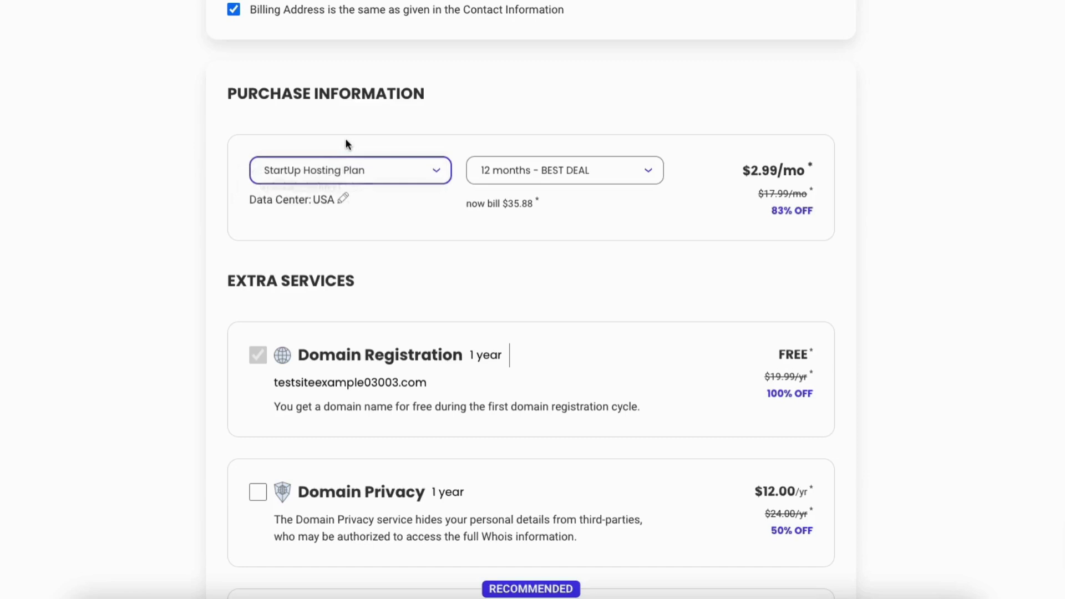
{"action": "left_click", "coordinate": [344, 199]}
{"action": "left_click", "coordinate": [335, 224]}
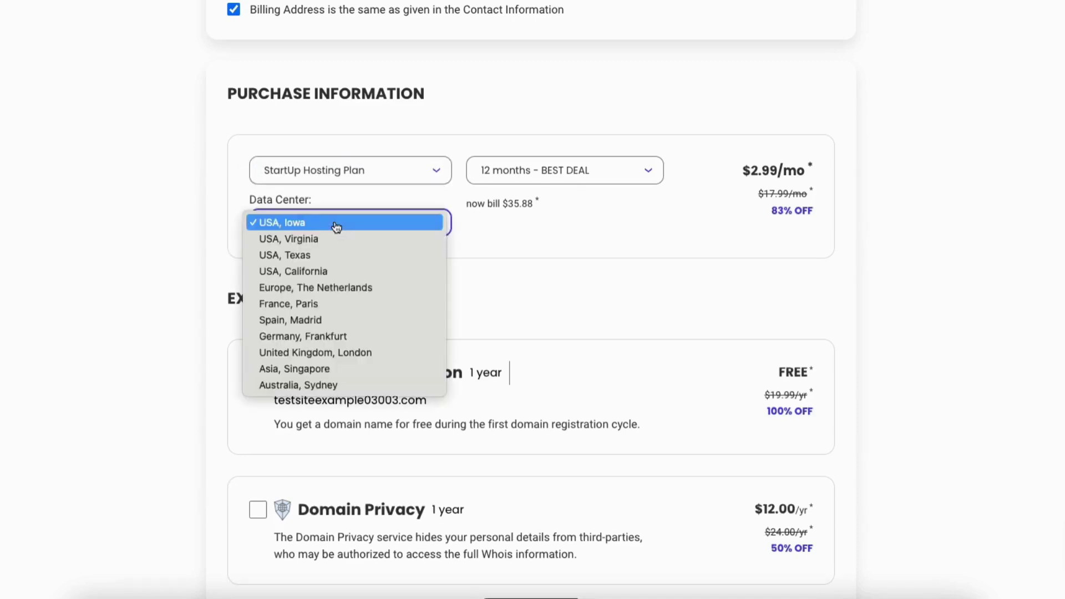
{"action": "left_click", "coordinate": [463, 248]}
{"action": "scroll", "coordinate": [531, 300], "scroll_direction": "down", "scroll_amount": 4}
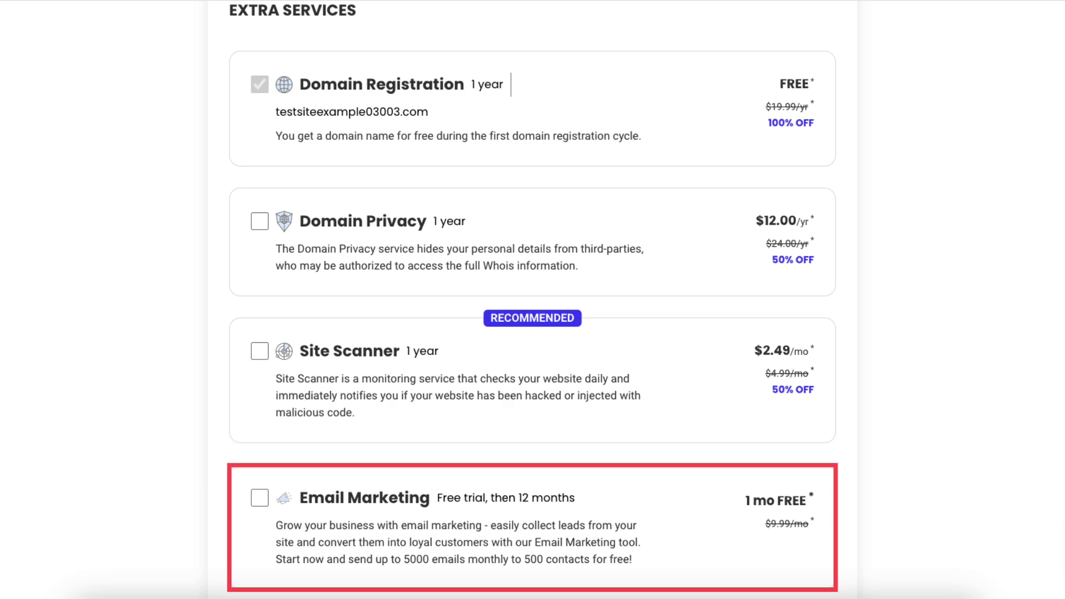
- Agree to the Terms of Service in the Order Summary
{"action": "scroll", "coordinate": [530, 299], "scroll_direction": "down", "scroll_amount": 7}
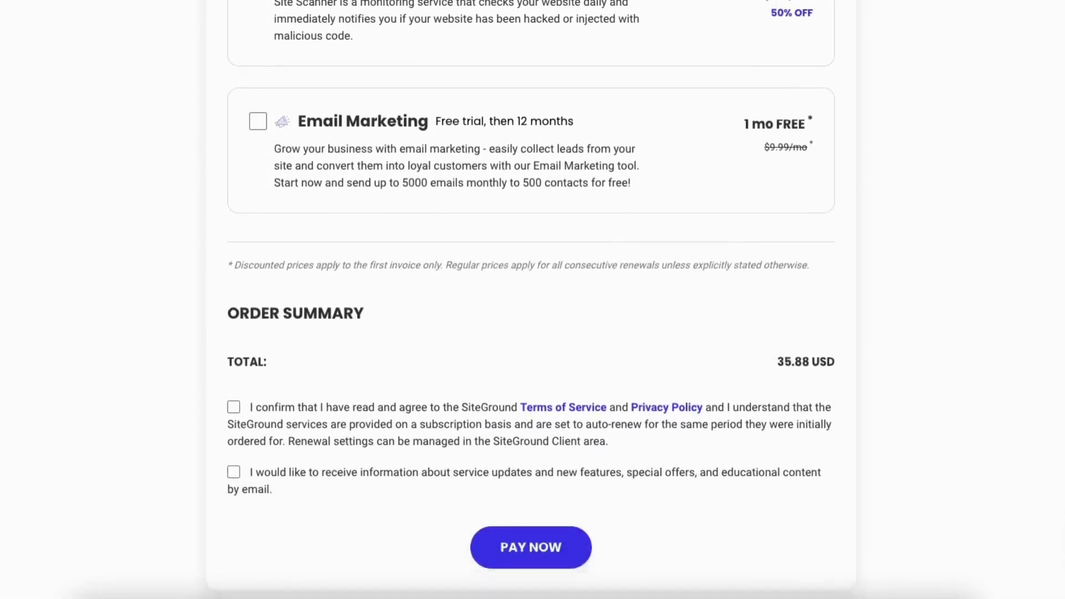
{"action": "scroll", "coordinate": [531, 300], "scroll_direction": "down", "scroll_amount": 3}
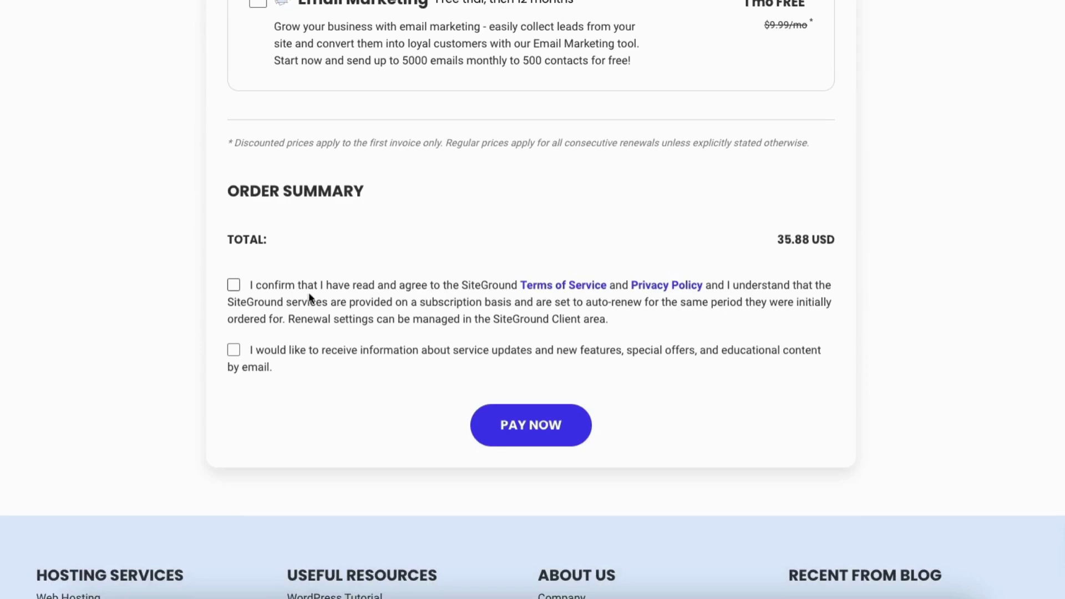
{"action": "left_click", "coordinate": [234, 285]}
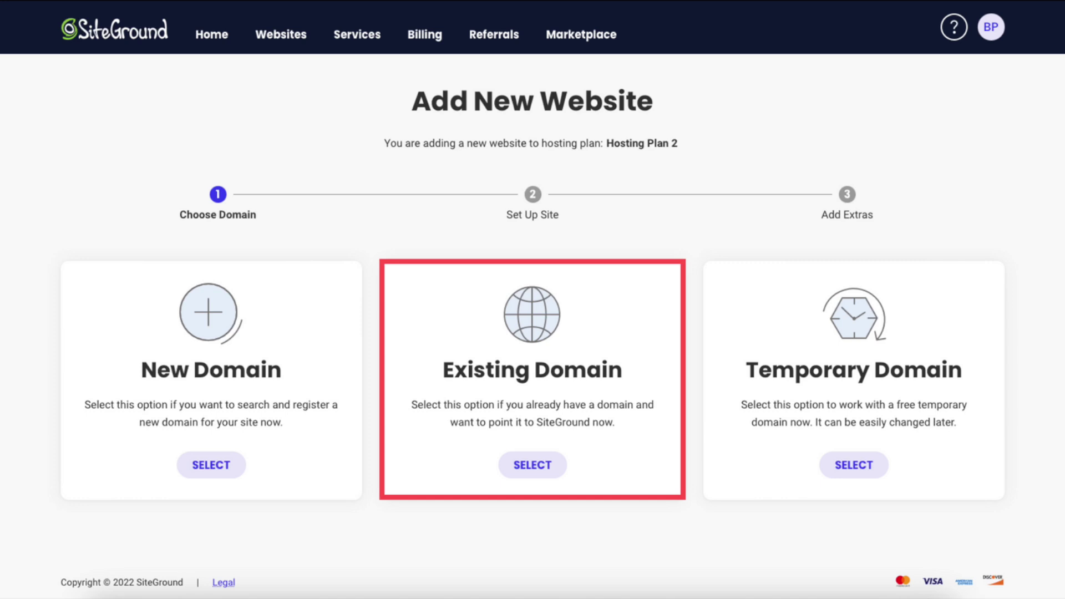
{"action": "left_click", "coordinate": [532, 464]}
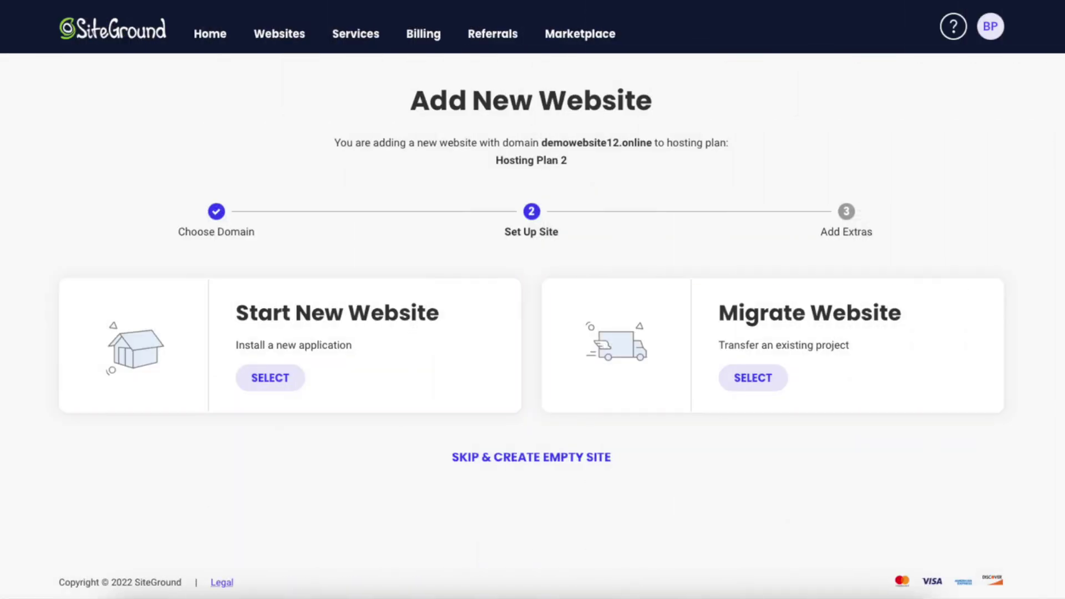
- Start a brand-new website with WordPress as the application to install
{"action": "left_click", "coordinate": [270, 378]}
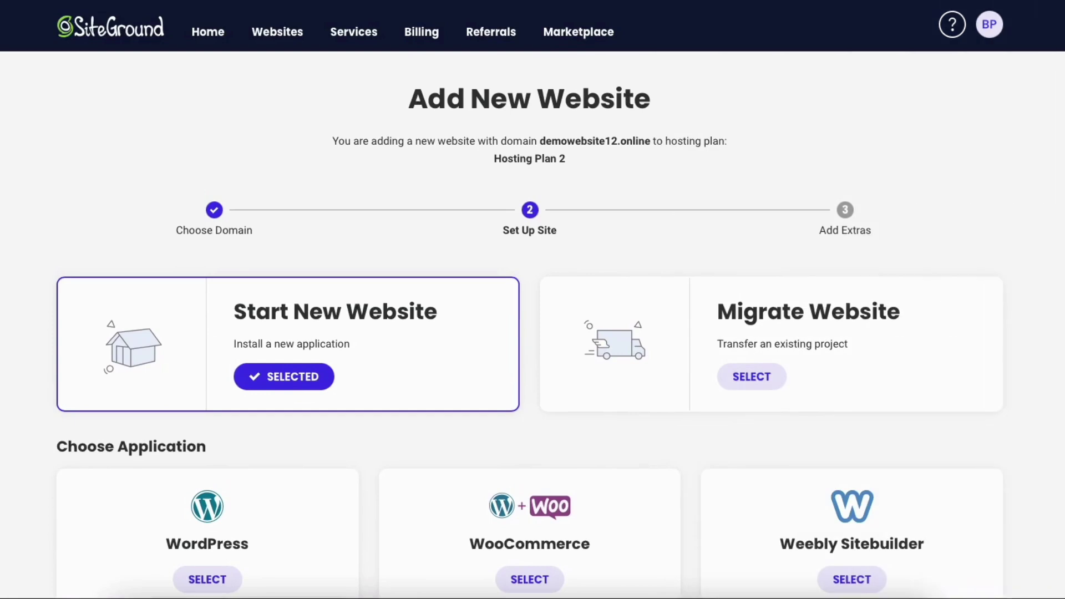
{"action": "left_click", "coordinate": [207, 579]}
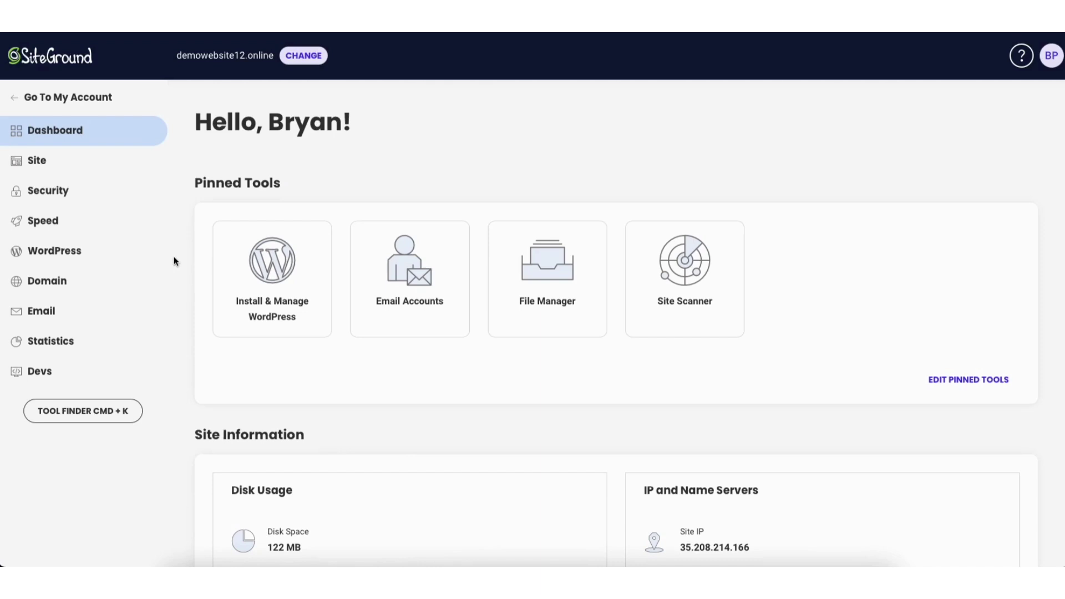
- Open the SSL Manager under Security and list the available SSL certificate types
{"action": "left_click", "coordinate": [66, 191]}
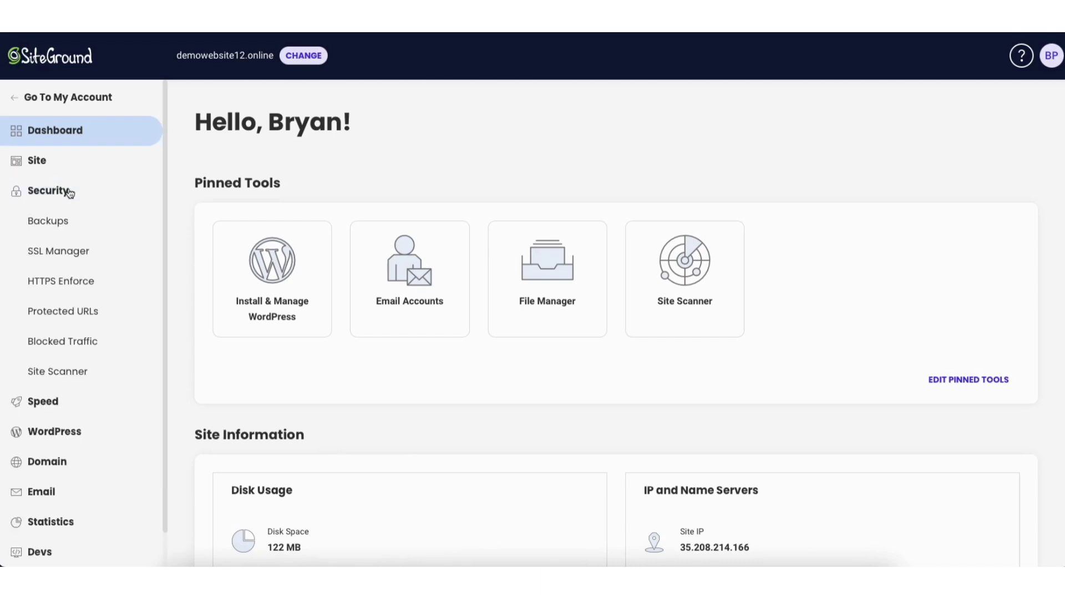
{"action": "left_click", "coordinate": [69, 256]}
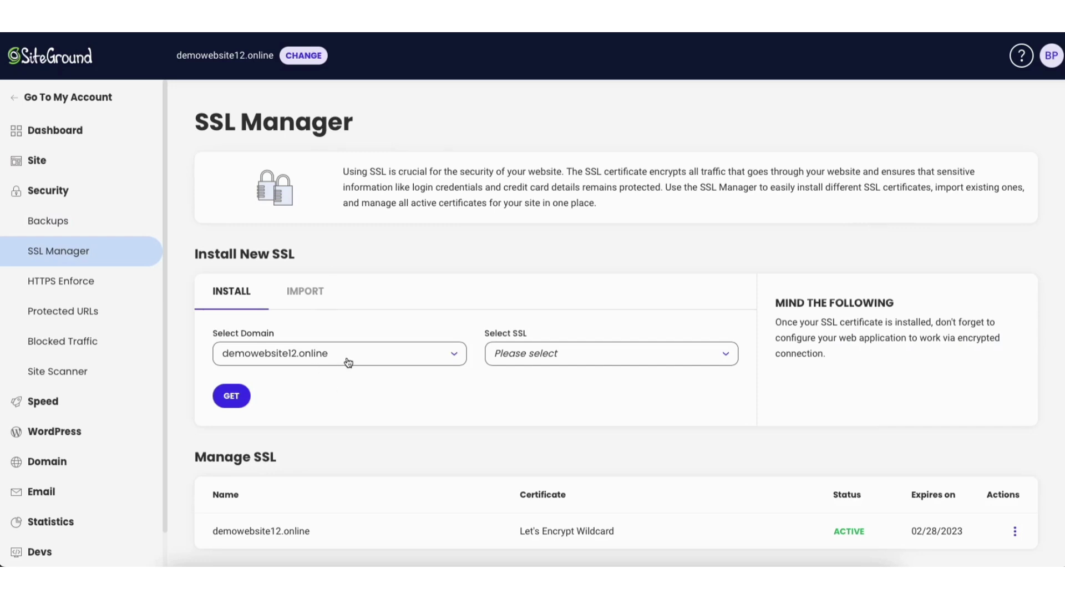
{"action": "left_click", "coordinate": [509, 357]}
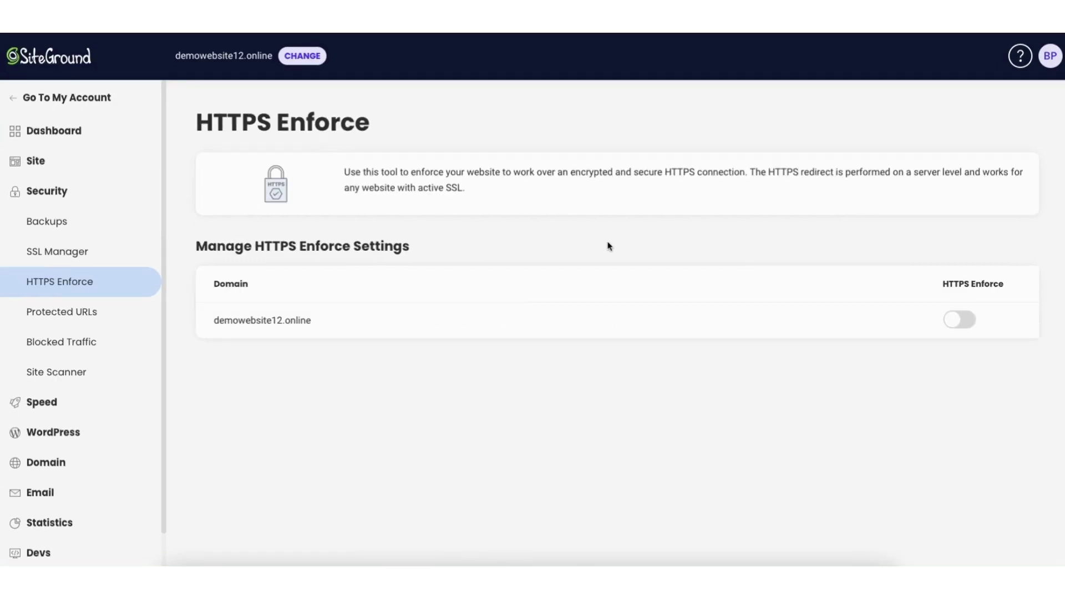
- Switch HTTPS Enforce on for demowebsite12.online
{"action": "left_click", "coordinate": [959, 320]}
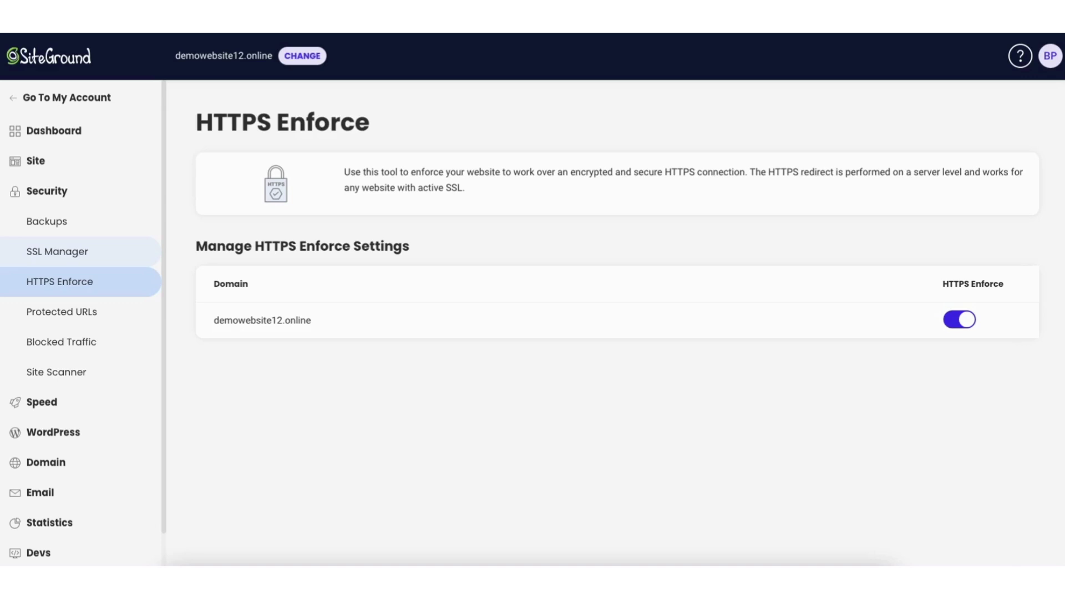
{"action": "left_click", "coordinate": [78, 437]}
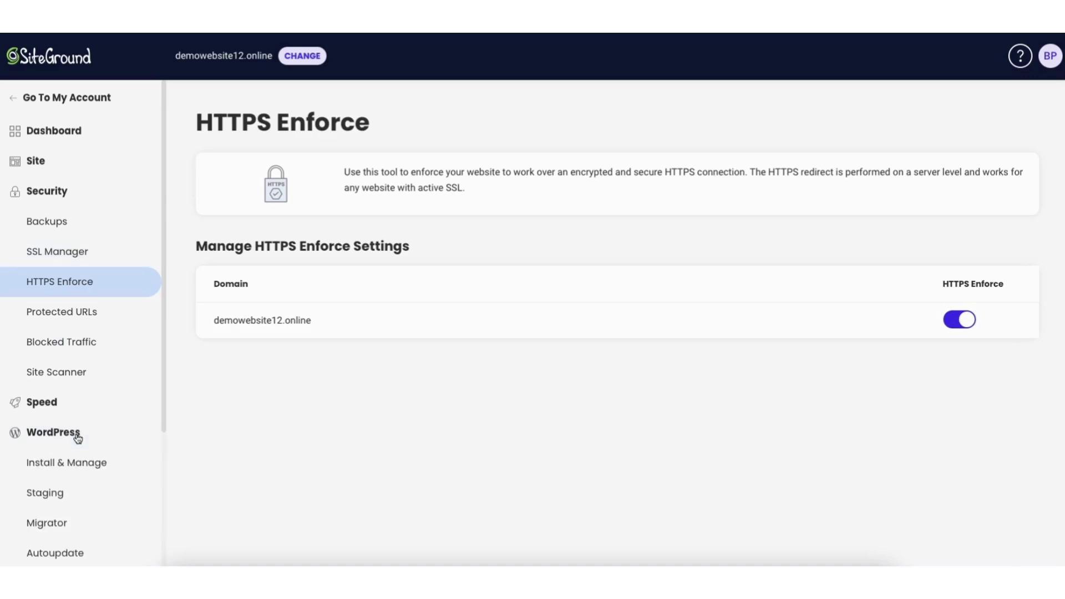
- Log in to demowebsite12.online's WordPress admin panel from WordPress Install & Manage
{"action": "left_click", "coordinate": [74, 466]}
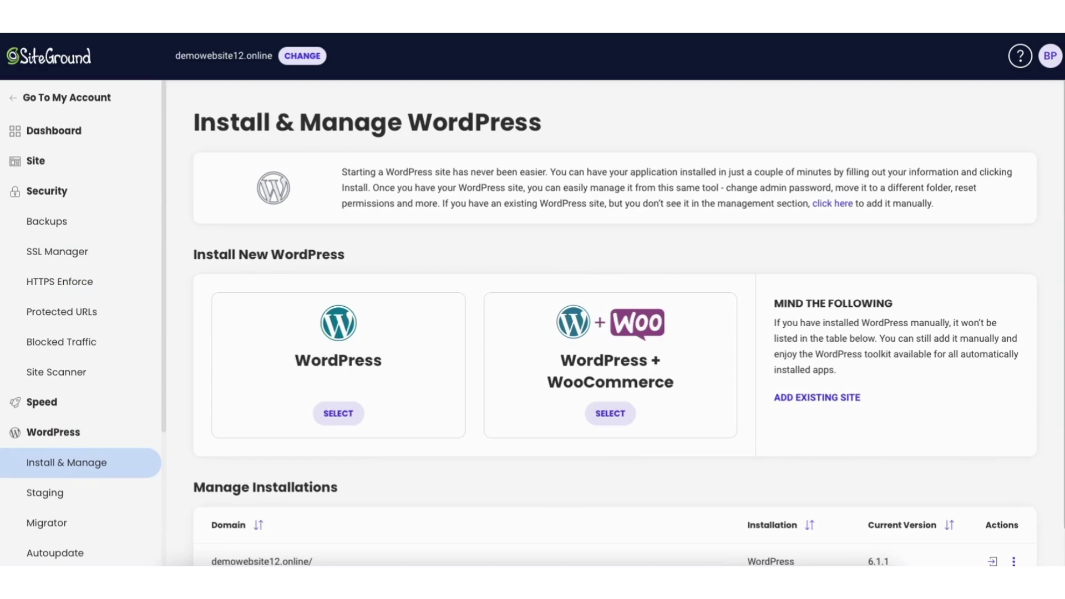
{"action": "scroll", "coordinate": [1056, 288], "scroll_direction": "down", "scroll_amount": 1}
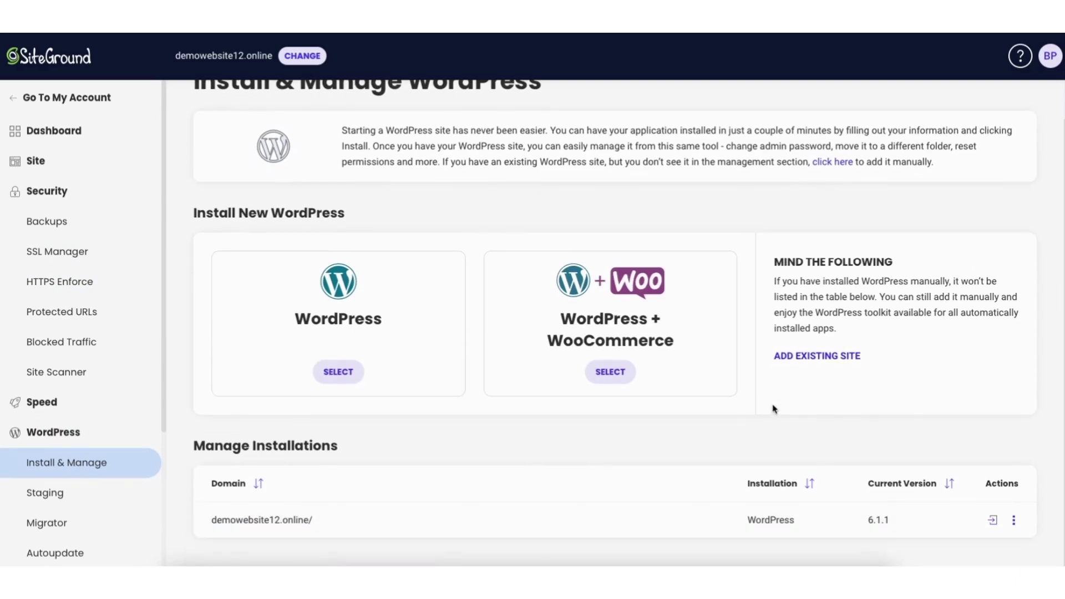
{"action": "left_click", "coordinate": [995, 522]}
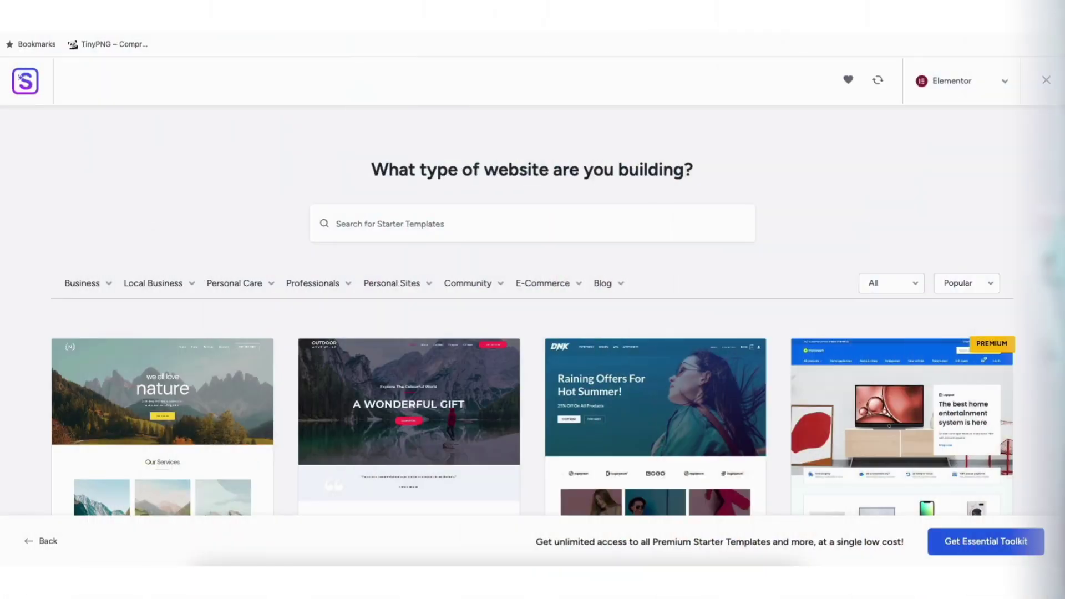
{"action": "scroll", "coordinate": [532, 333], "scroll_direction": "down", "scroll_amount": 3}
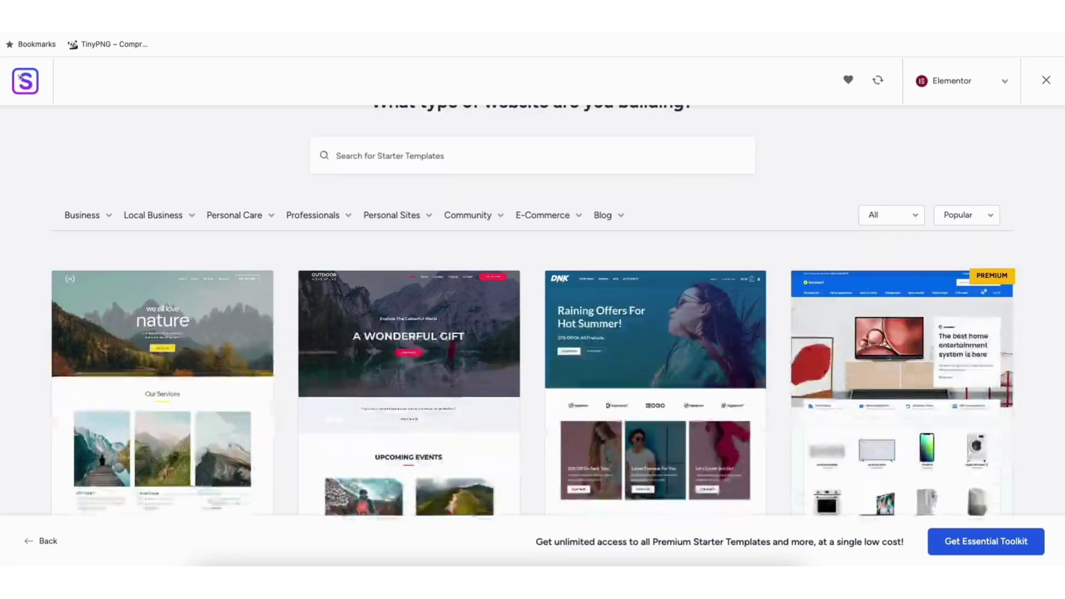
{"action": "scroll", "coordinate": [533, 333], "scroll_direction": "down", "scroll_amount": 10}
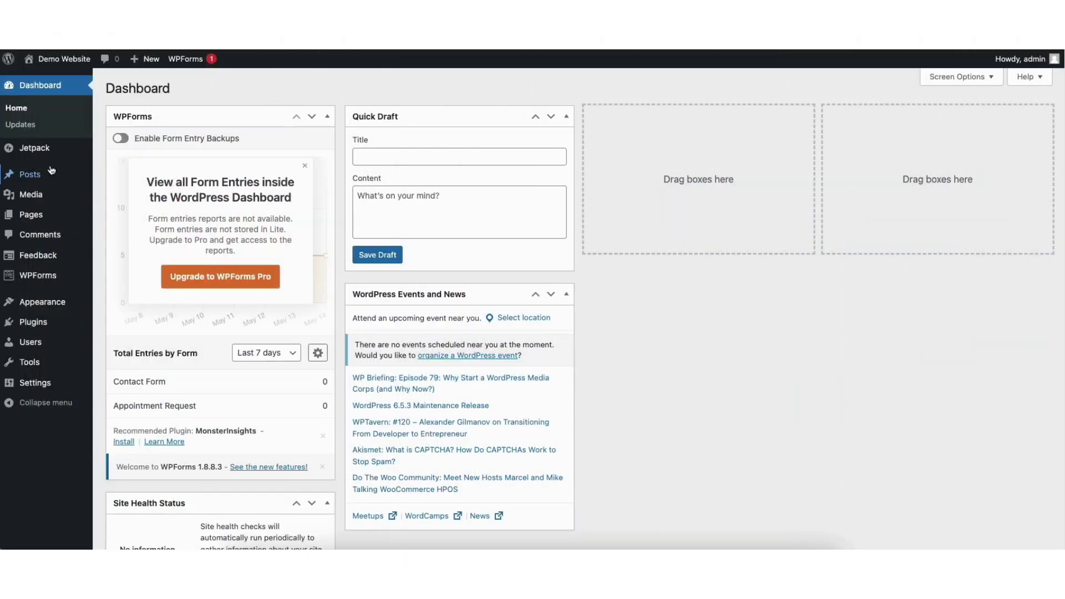
- Browse the Add New Theme gallery from Appearance > Themes
{"action": "mouse_move", "coordinate": [34, 194]}
{"action": "mouse_move", "coordinate": [39, 305]}
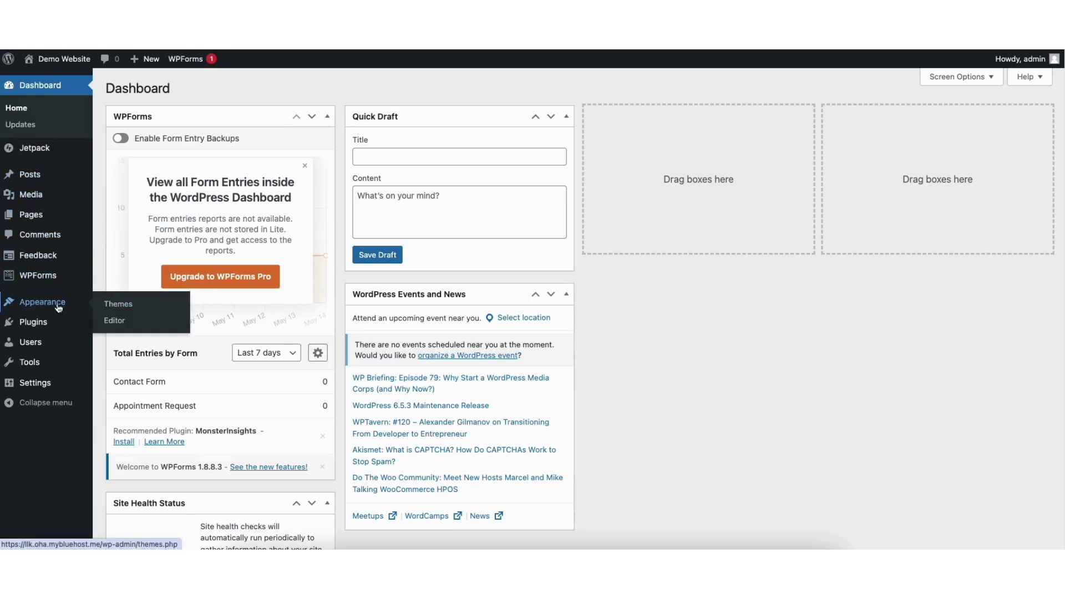
{"action": "left_click", "coordinate": [127, 309]}
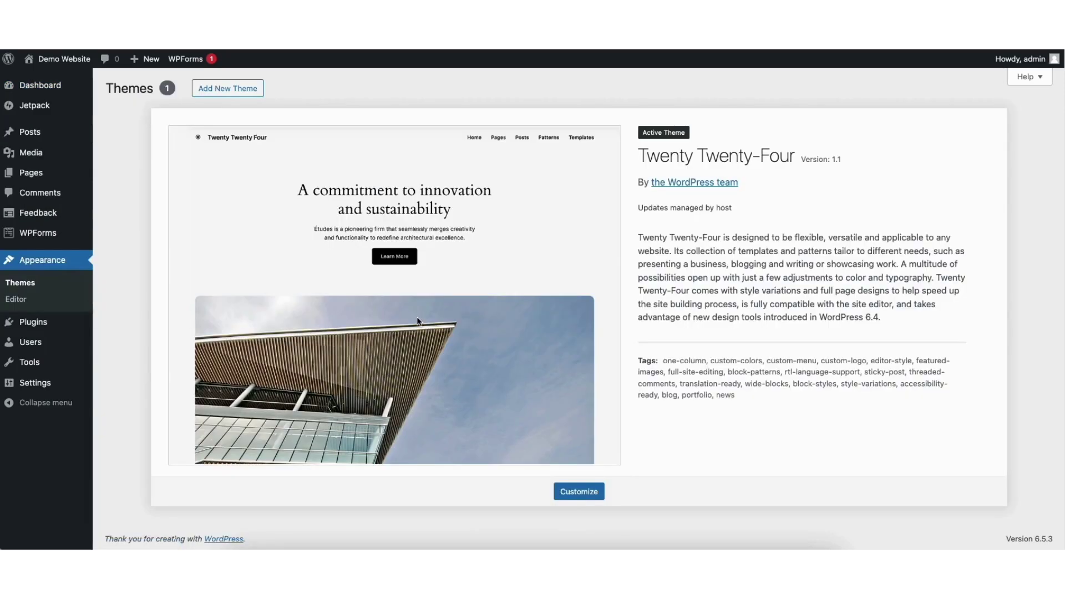
{"action": "left_click", "coordinate": [232, 92]}
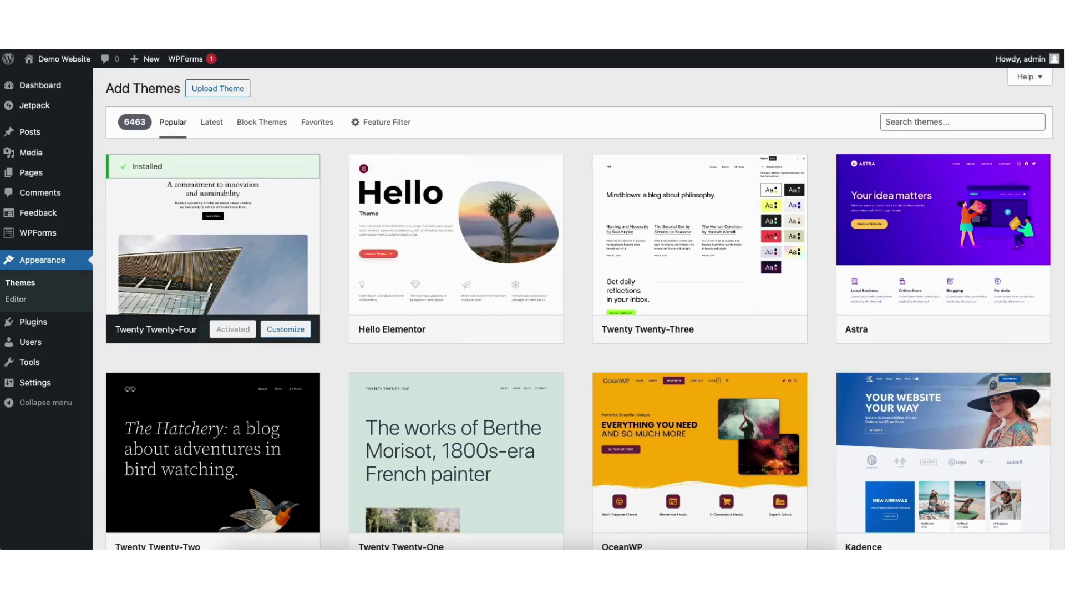
{"action": "scroll", "coordinate": [334, 312], "scroll_direction": "down", "scroll_amount": 6}
{"action": "scroll", "coordinate": [579, 309], "scroll_direction": "down", "scroll_amount": 12}
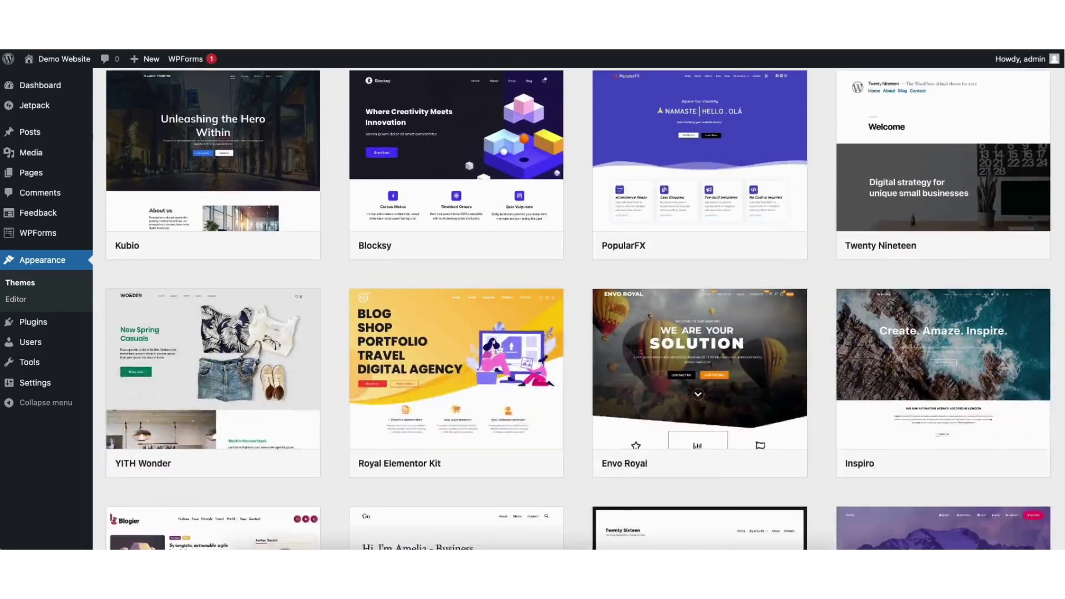
{"action": "scroll", "coordinate": [571, 308], "scroll_direction": "down", "scroll_amount": 8}
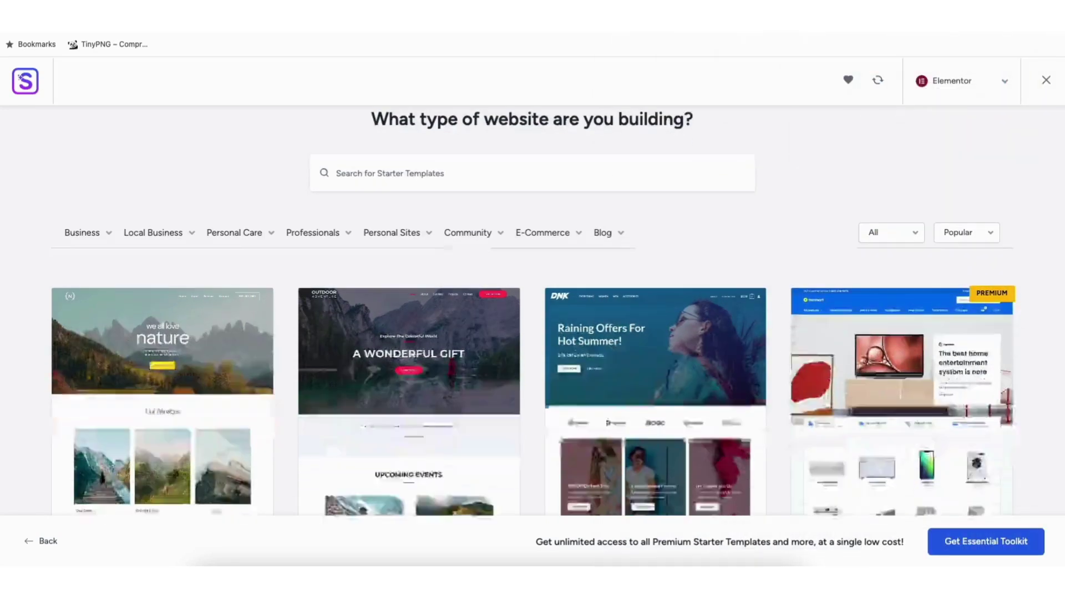
{"action": "scroll", "coordinate": [533, 310], "scroll_direction": "down", "scroll_amount": 6}
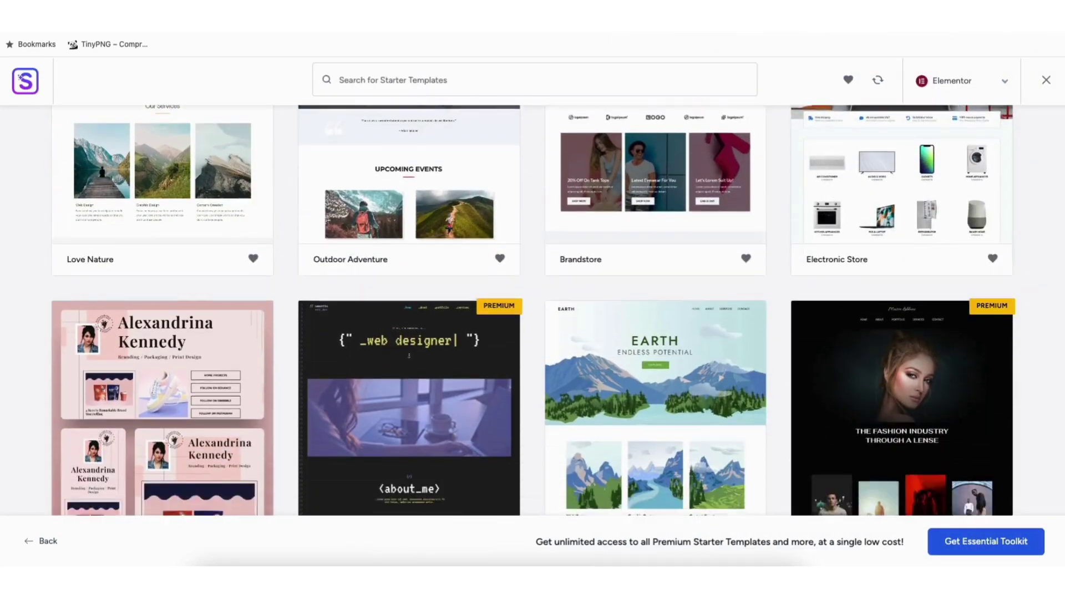
{"action": "scroll", "coordinate": [533, 311], "scroll_direction": "down", "scroll_amount": 9}
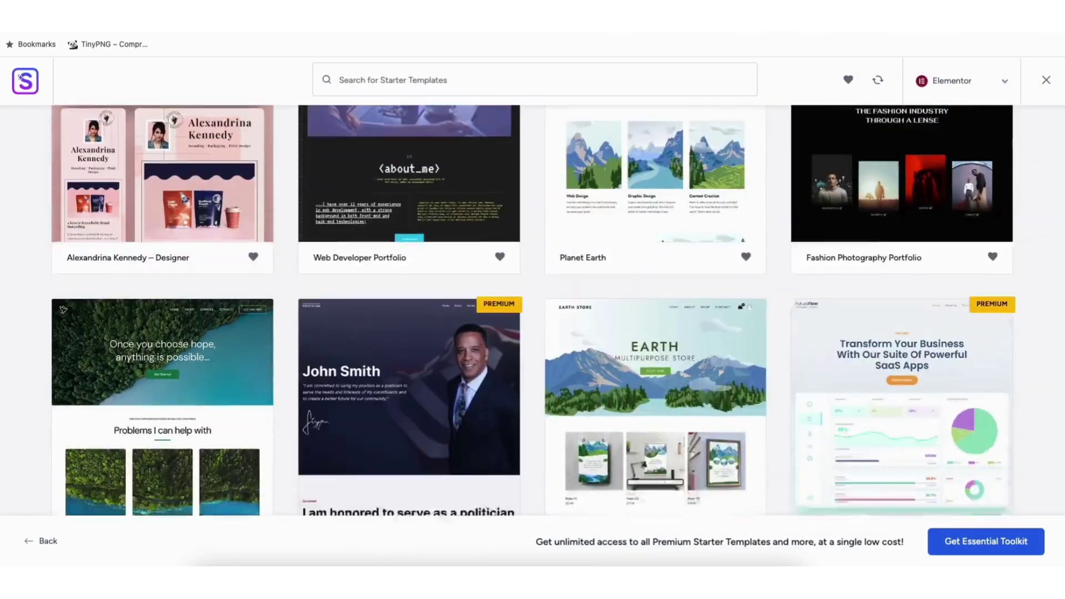
- Replace 'nature' in the hero heading with DEMO WEBSITE and search themes for astra
{"action": "double_click", "coordinate": [569, 208]}
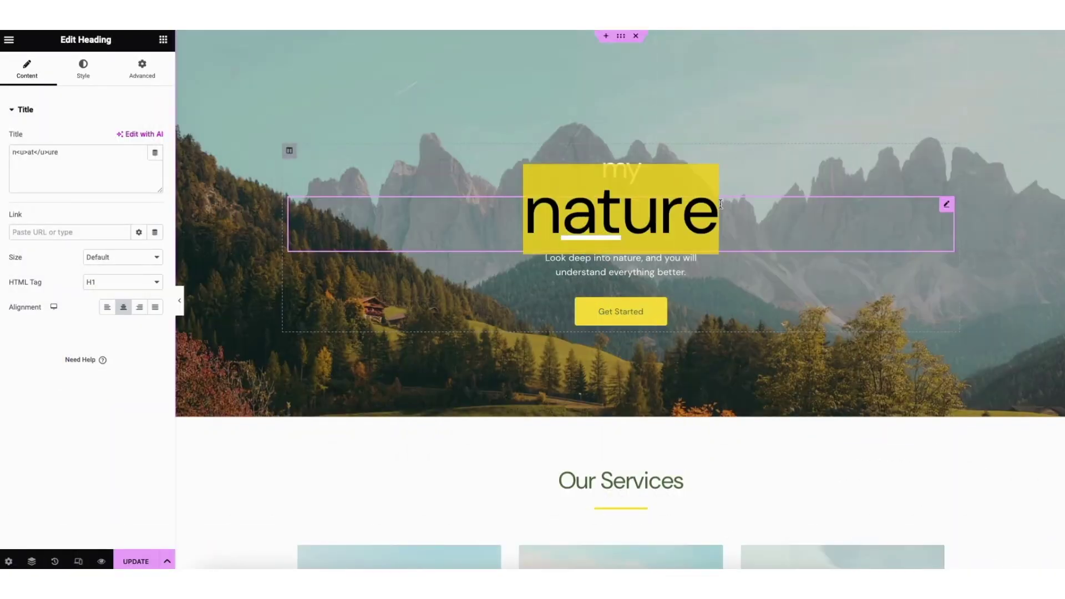
{"action": "type", "text": "DEMO WEB"}
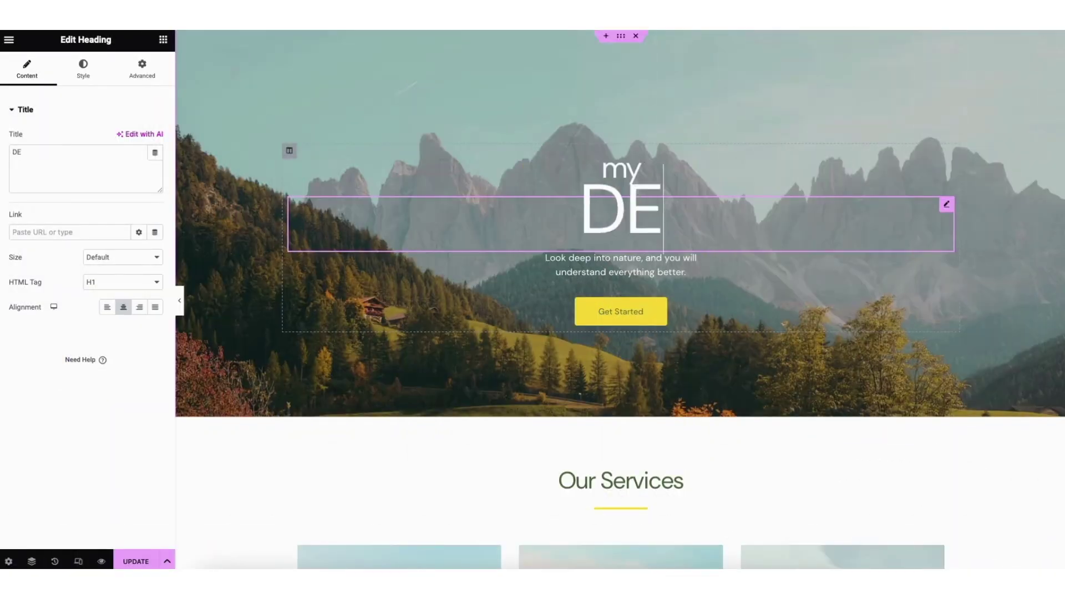
{"action": "type", "text": "SITE"}
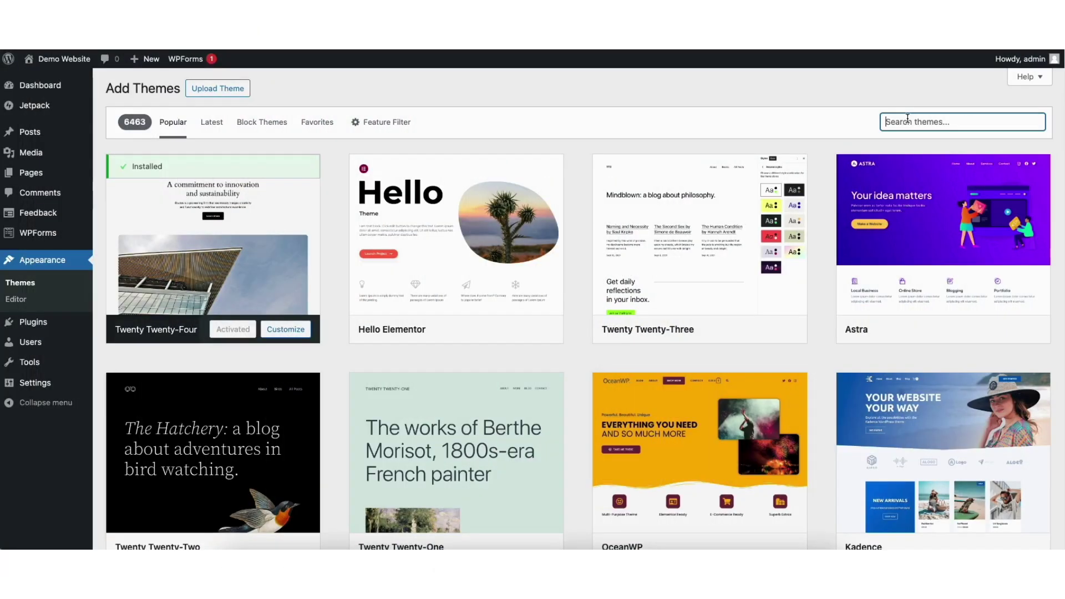
{"action": "type", "text": "astra"}
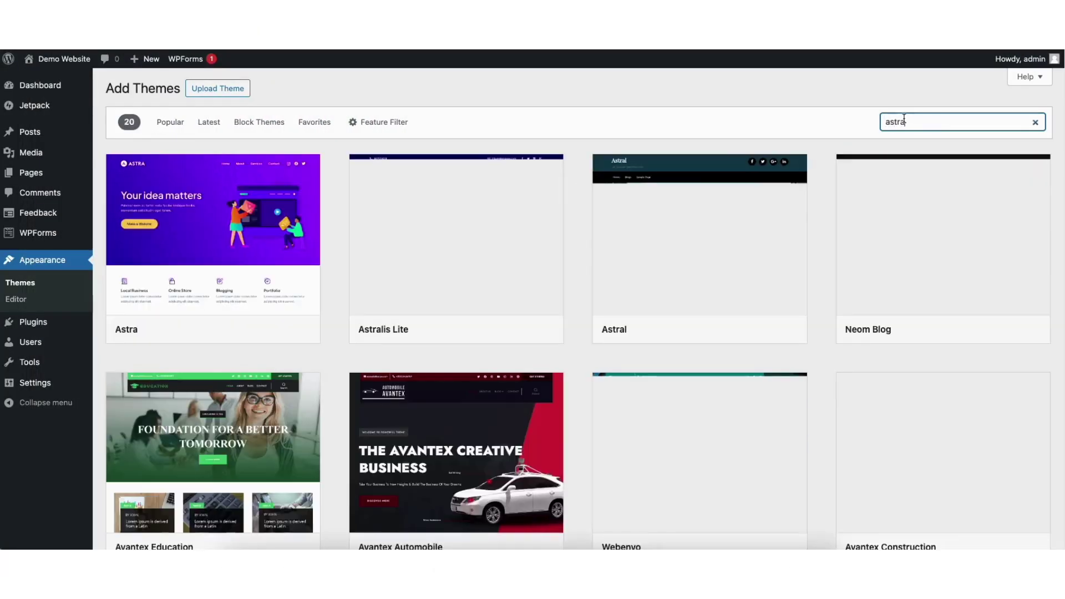
- Install the Astra theme and activate it
{"action": "mouse_move", "coordinate": [190, 242]}
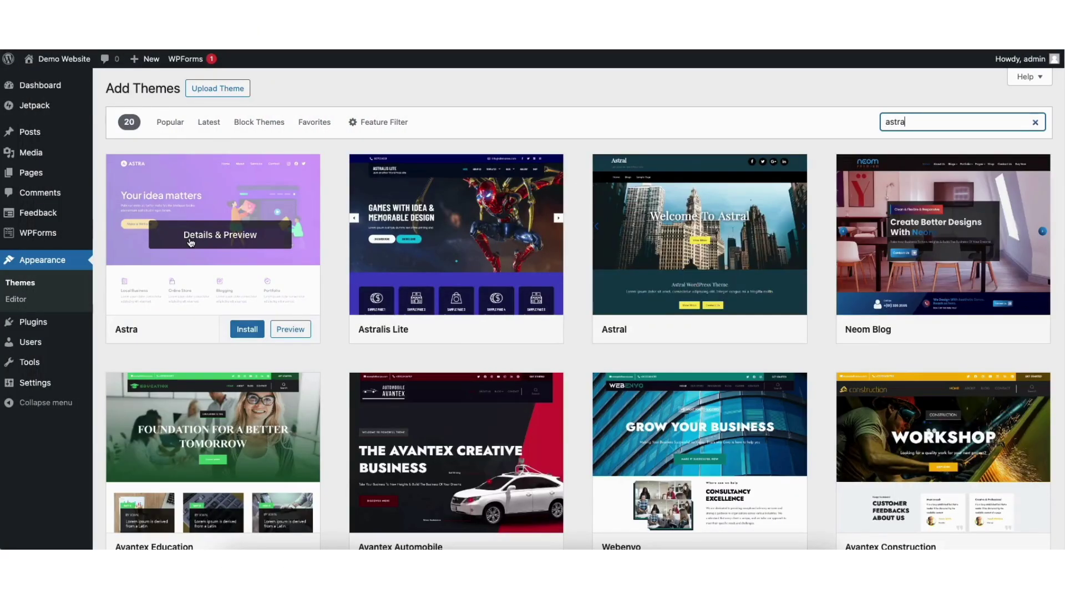
{"action": "left_click", "coordinate": [247, 331]}
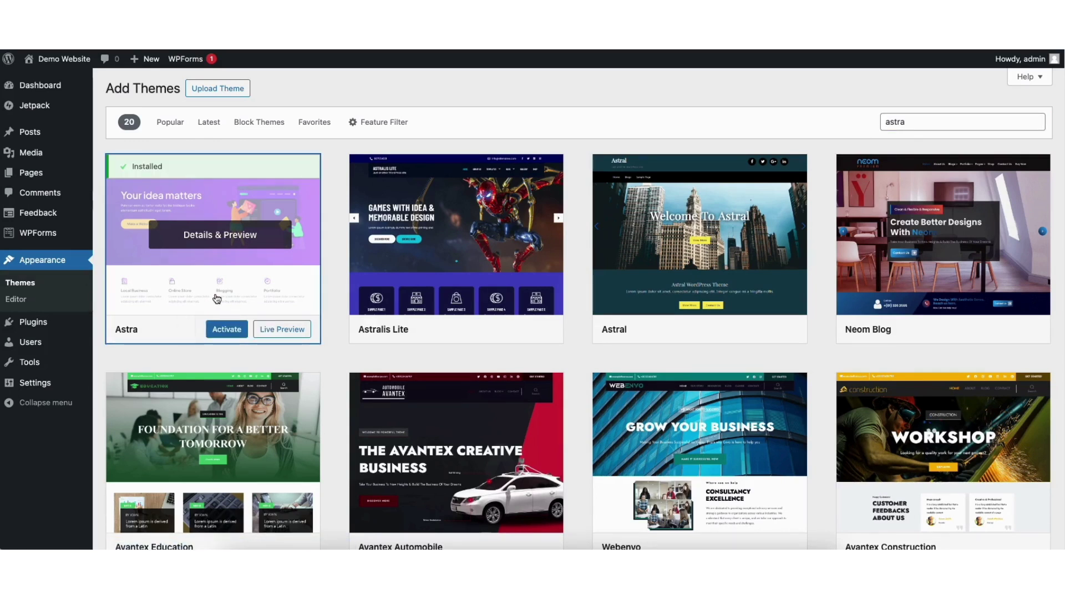
{"action": "left_click", "coordinate": [225, 332]}
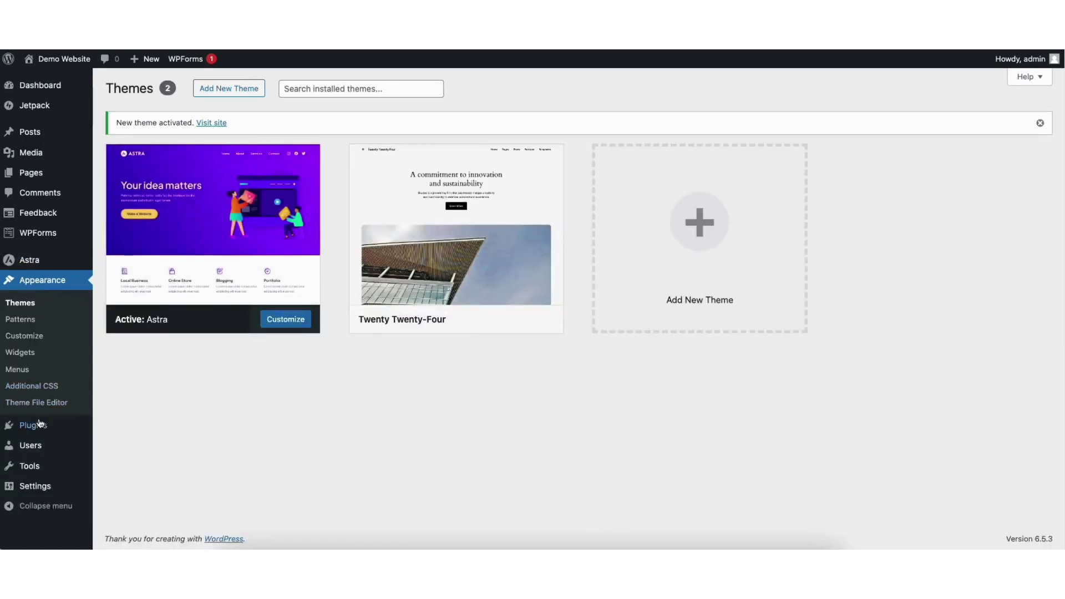
- Search Add New Plugin for 'star templates', then install and activate Starter Templates
{"action": "mouse_move", "coordinate": [34, 426]}
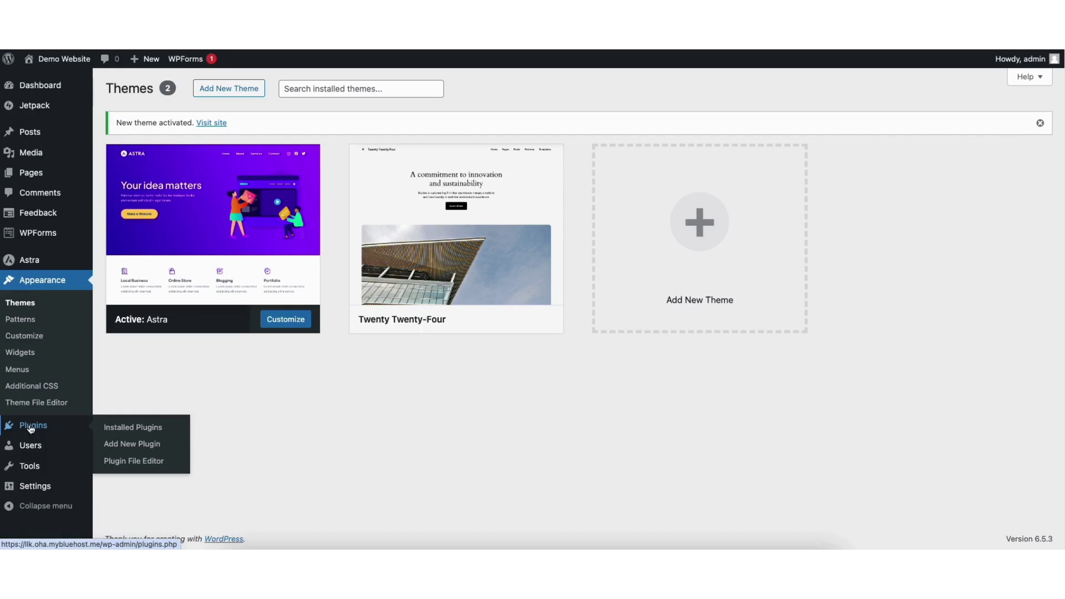
{"action": "left_click", "coordinate": [141, 449]}
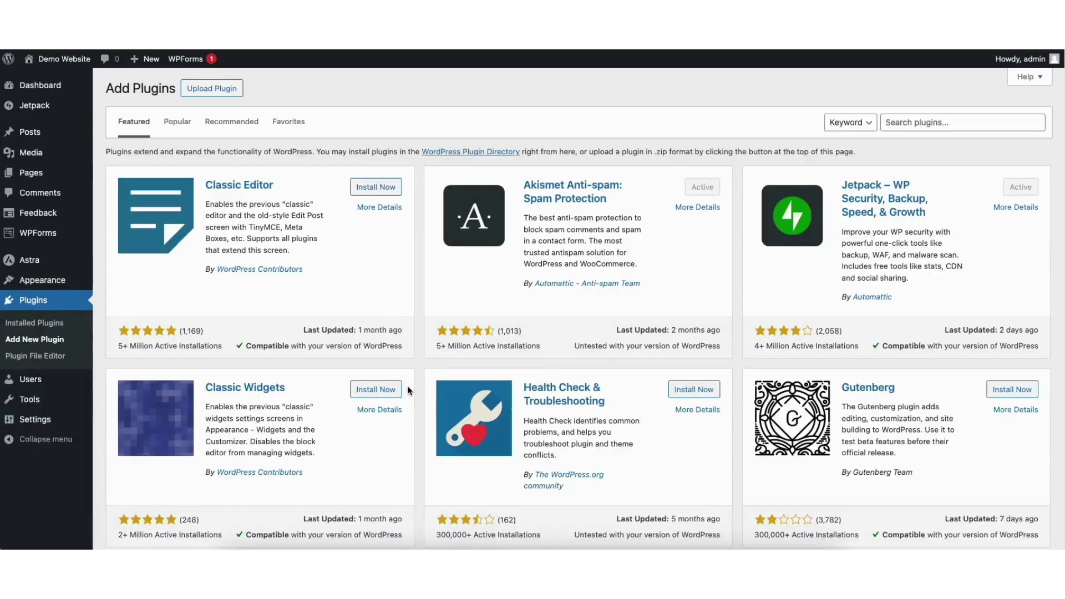
{"action": "left_click", "coordinate": [919, 121]}
{"action": "type", "text": "starter"}
{"action": "type", "text": "templates"}
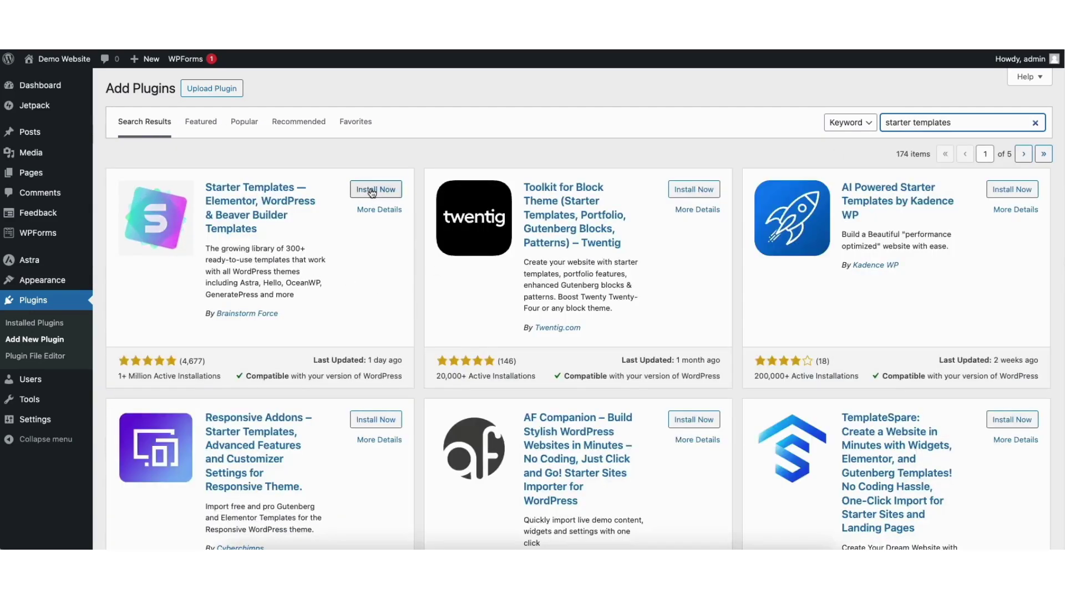
{"action": "left_click", "coordinate": [372, 191]}
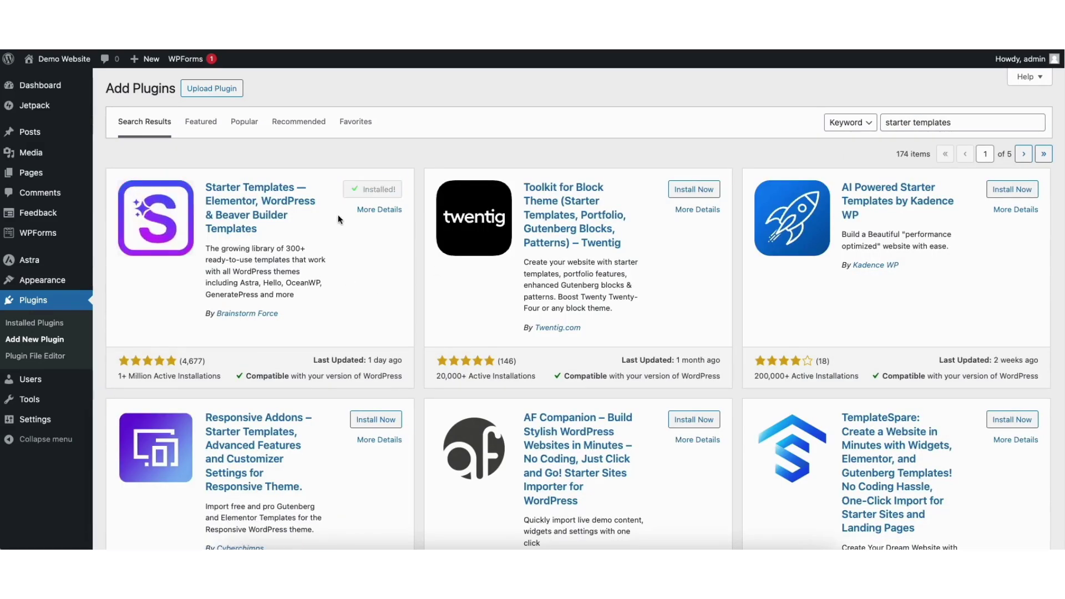
{"action": "left_click", "coordinate": [366, 191]}
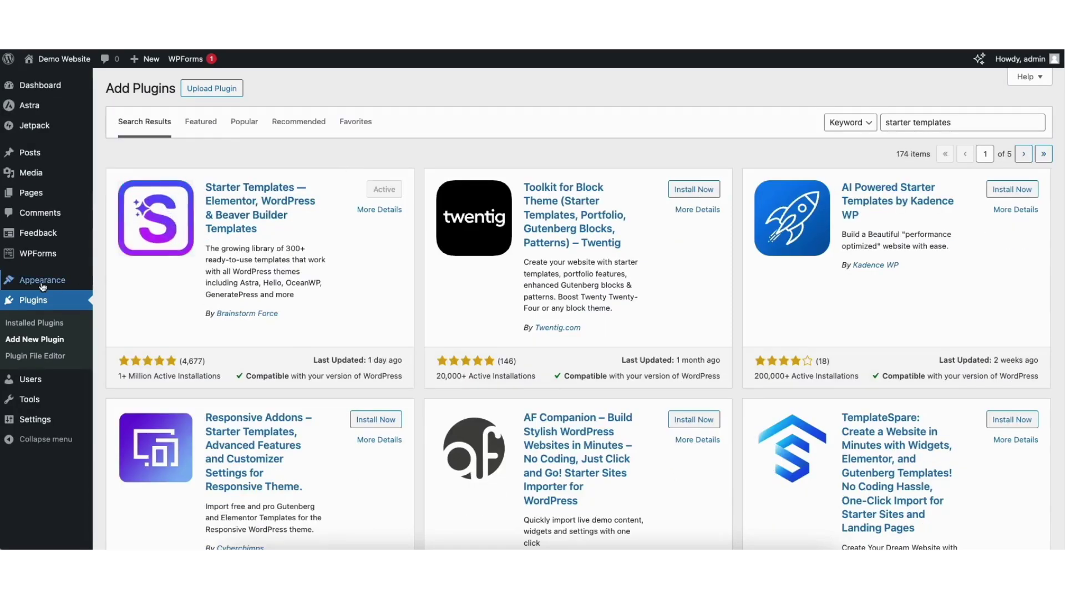
{"action": "mouse_move", "coordinate": [40, 286]}
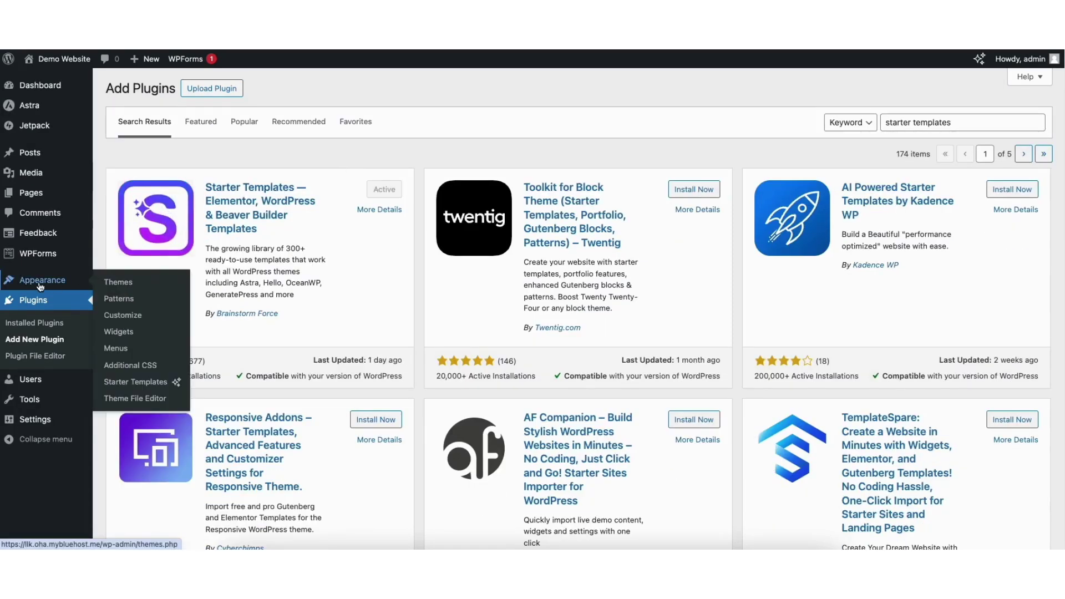
- Open the Starter Templates site builder, browse the template categories, and choose Love Nature
{"action": "left_click", "coordinate": [135, 382]}
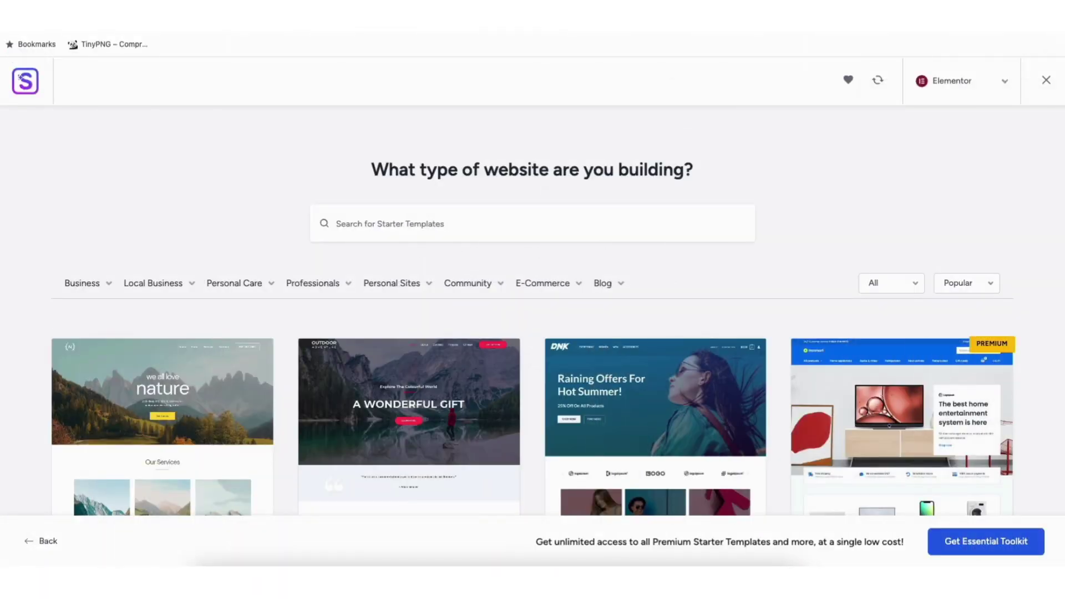
{"action": "scroll", "coordinate": [532, 333], "scroll_direction": "down", "scroll_amount": 2}
{"action": "scroll", "coordinate": [62, 444], "scroll_direction": "down", "scroll_amount": 8}
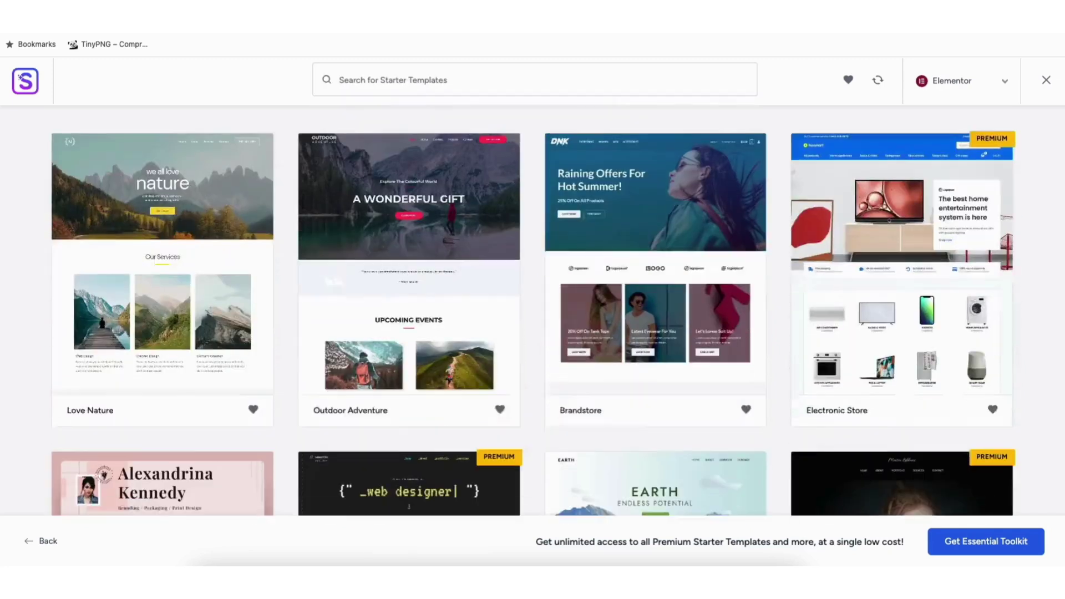
{"action": "scroll", "coordinate": [63, 443], "scroll_direction": "down", "scroll_amount": 10}
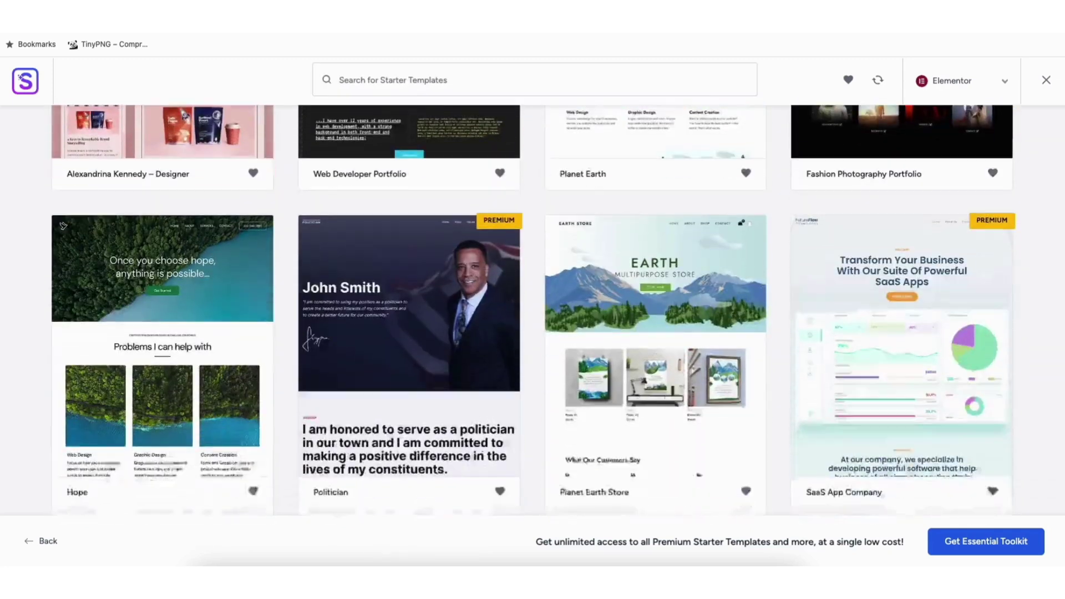
{"action": "scroll", "coordinate": [533, 311], "scroll_direction": "down", "scroll_amount": 3}
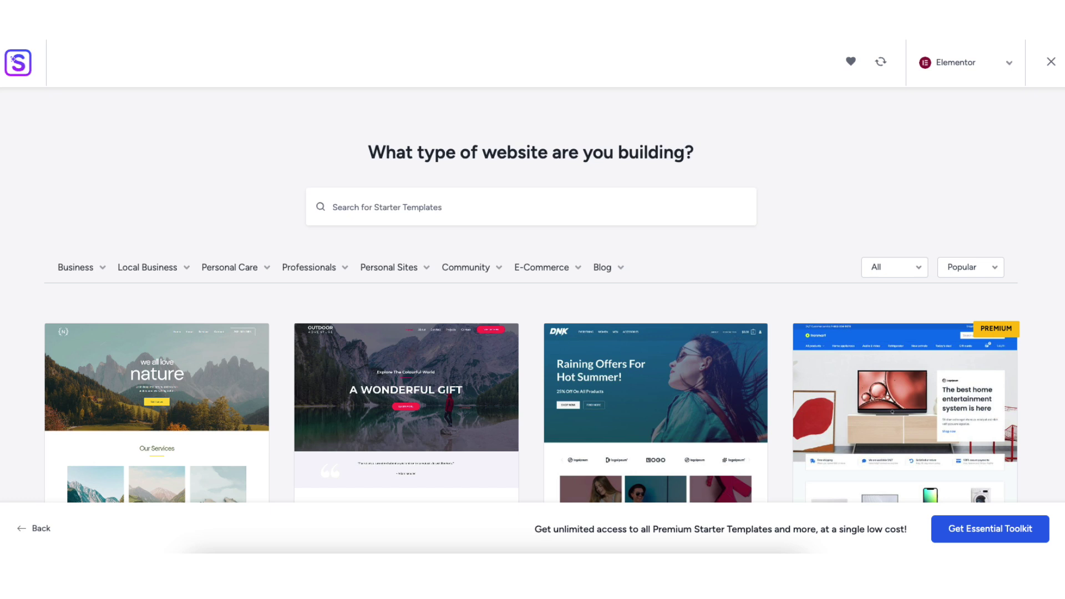
{"action": "mouse_move", "coordinate": [77, 268]}
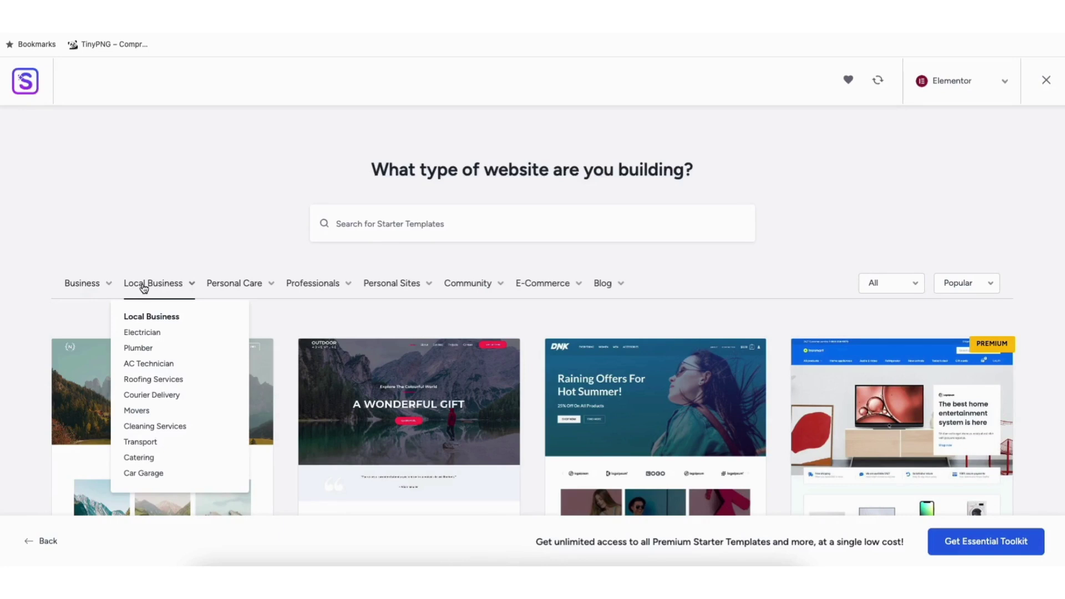
{"action": "mouse_move", "coordinate": [319, 289]}
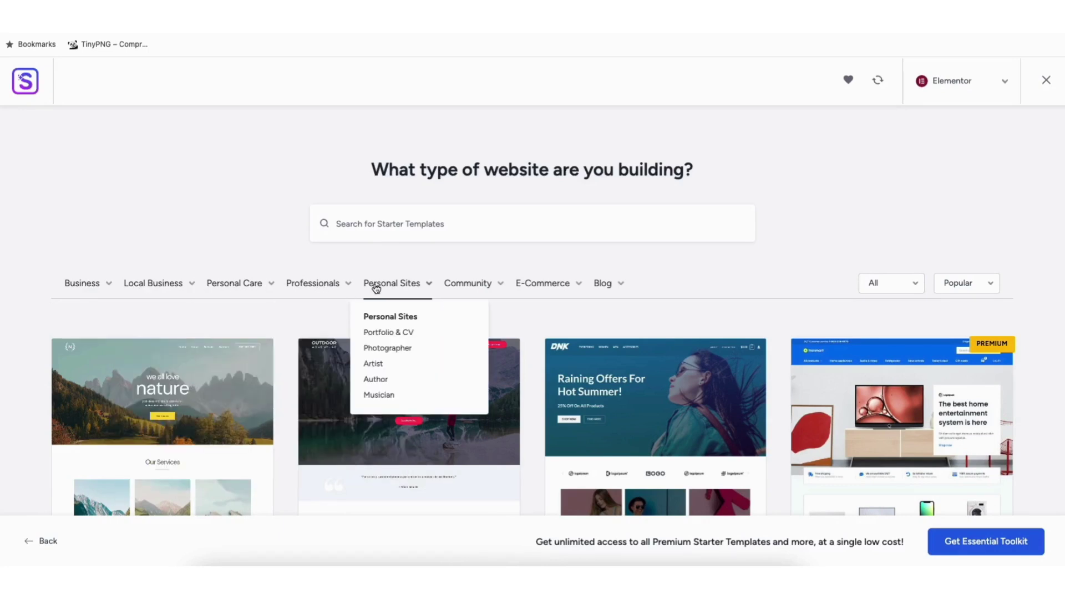
{"action": "left_click", "coordinate": [157, 405]}
{"action": "left_click_drag", "start_coordinate": [1047, 102], "coordinate": [1044, 285]}
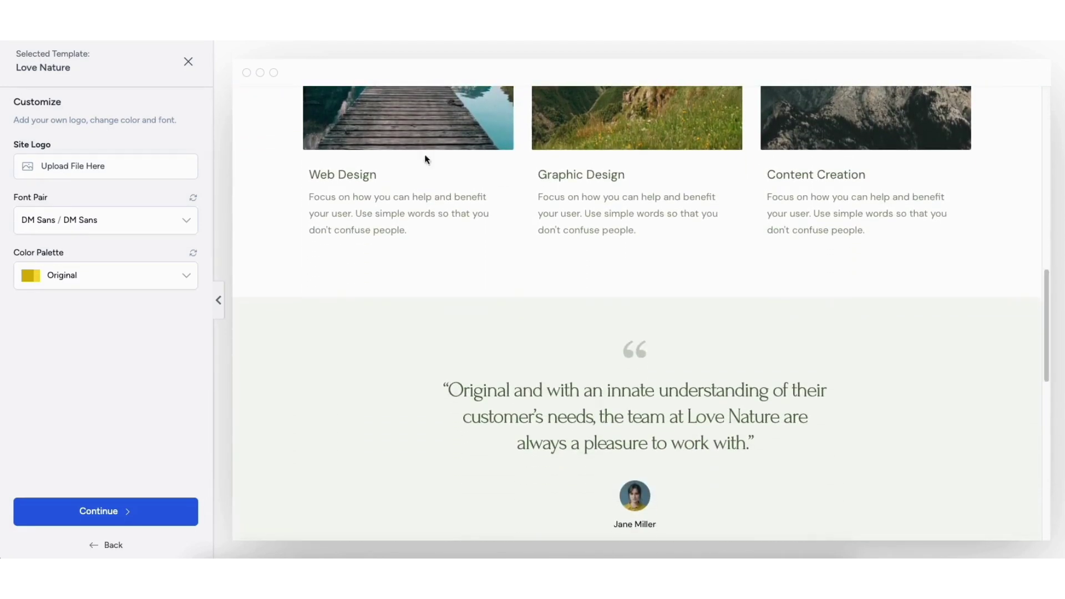
- Preview the Style 1 and Style 2 palettes, revert to Original, and continue
{"action": "left_click", "coordinate": [189, 66]}
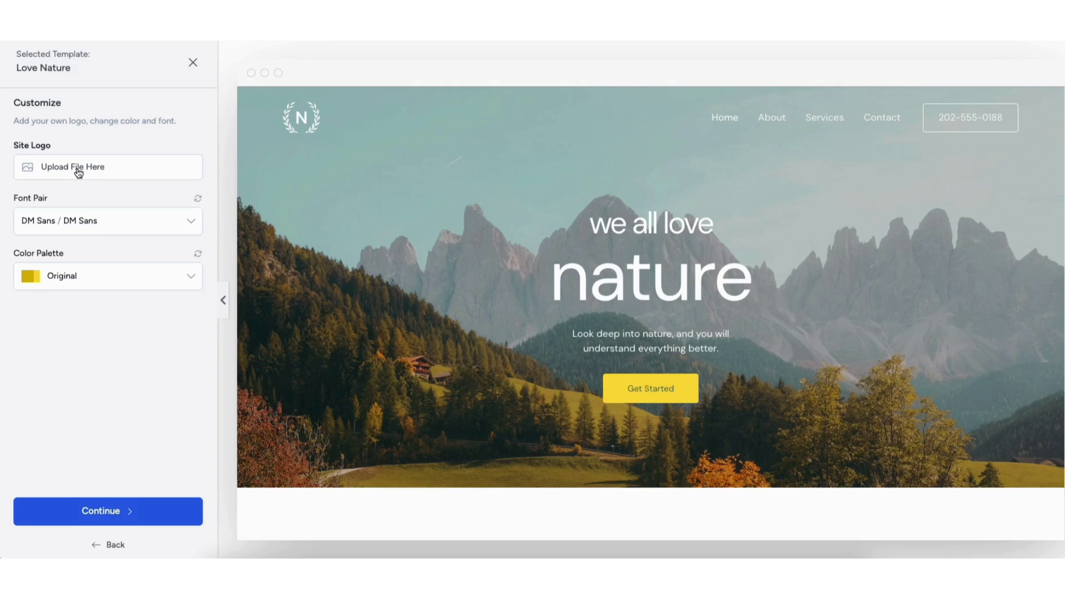
{"action": "left_click", "coordinate": [92, 275]}
{"action": "left_click", "coordinate": [78, 334]}
{"action": "left_click", "coordinate": [66, 281]}
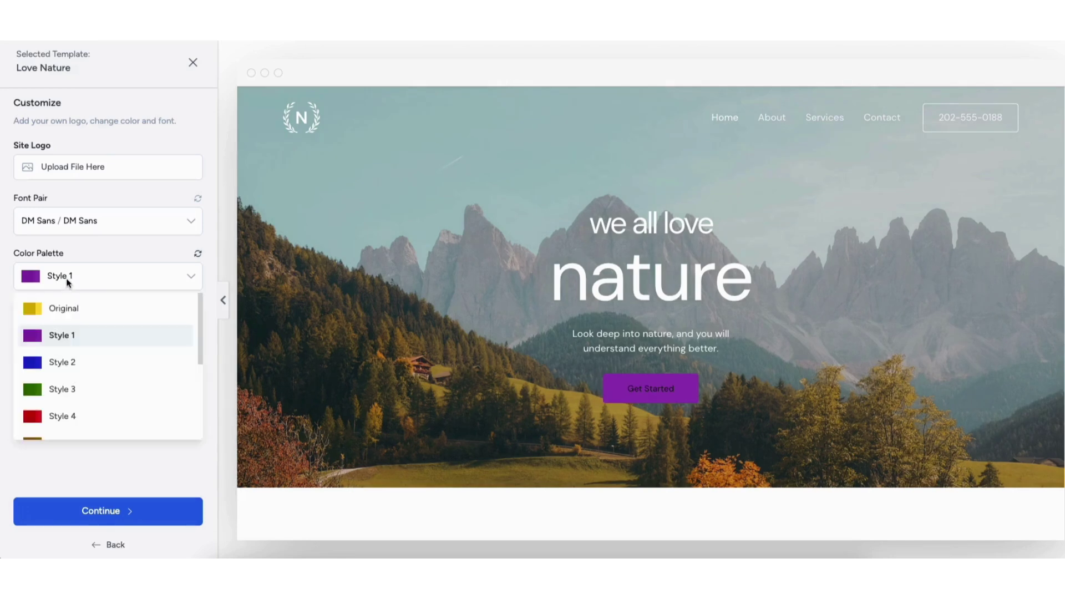
{"action": "left_click", "coordinate": [62, 361]}
{"action": "left_click", "coordinate": [62, 277]}
{"action": "left_click", "coordinate": [66, 306]}
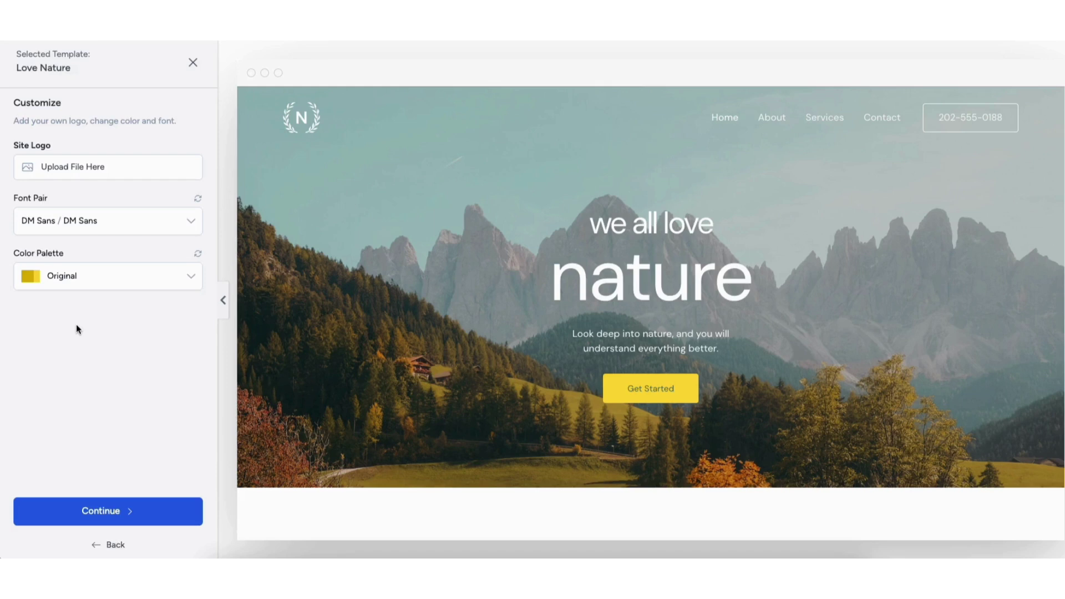
{"action": "left_click", "coordinate": [102, 508]}
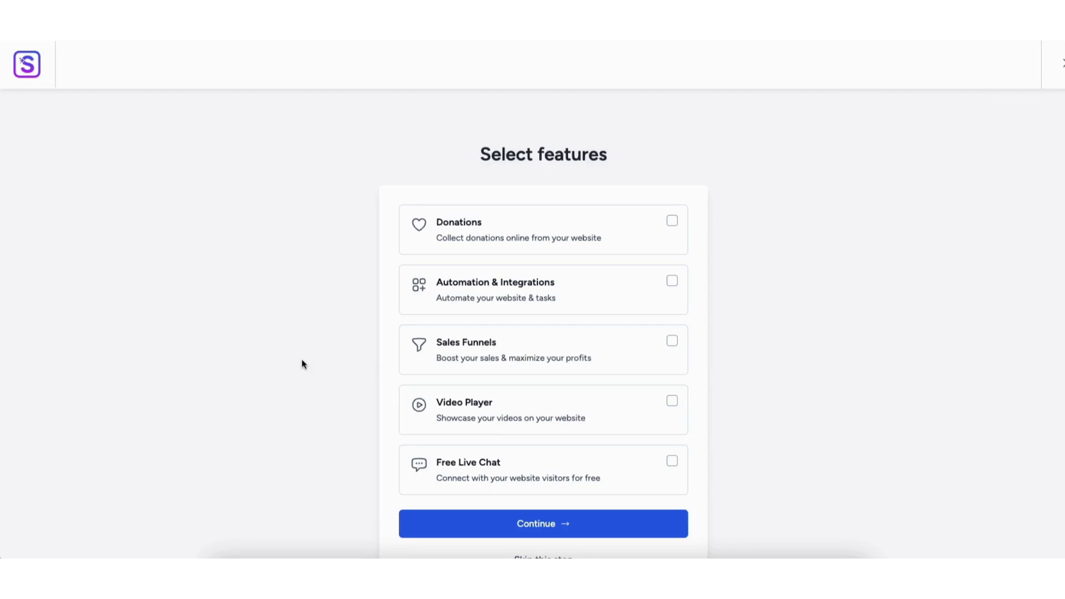
- Skip extra features, build the Love Nature site with all advanced options kept, and view it
{"action": "scroll", "coordinate": [303, 364], "scroll_direction": "down", "scroll_amount": 1}
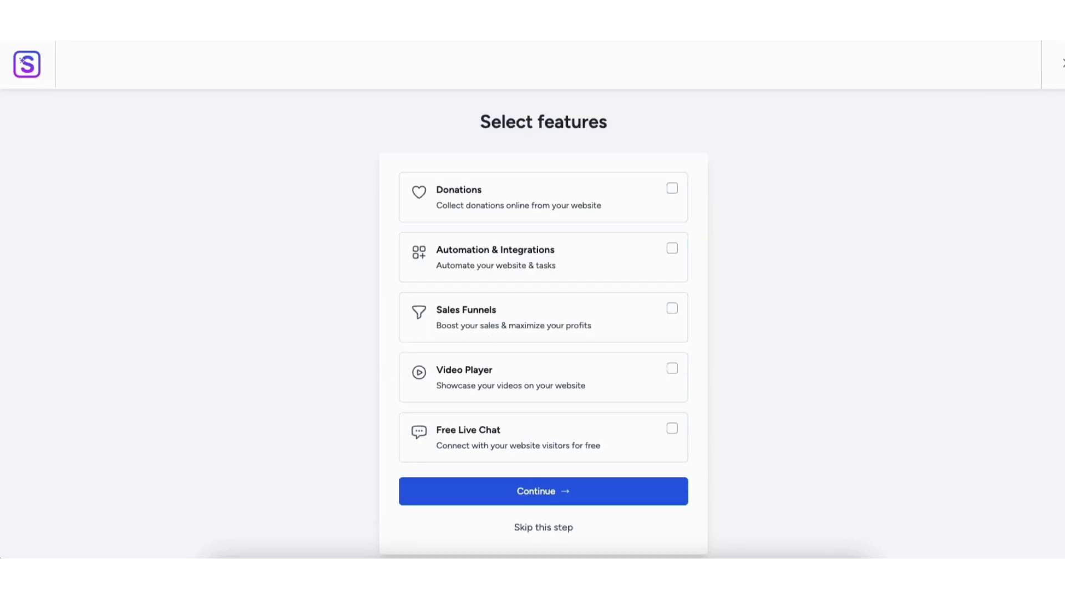
{"action": "left_click", "coordinate": [531, 528]}
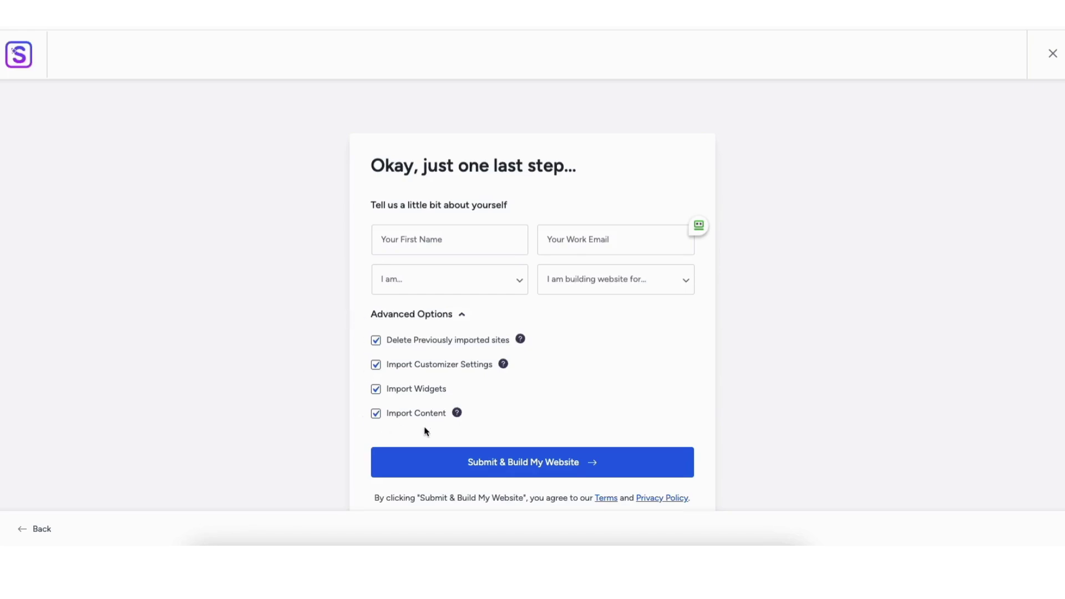
{"action": "left_click", "coordinate": [512, 472]}
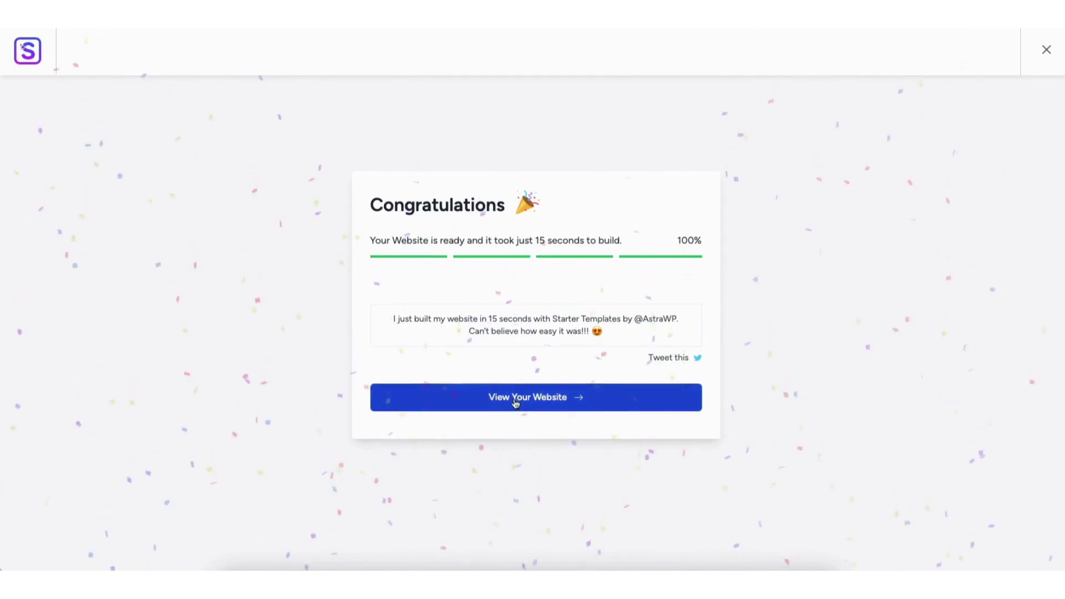
{"action": "left_click", "coordinate": [516, 398]}
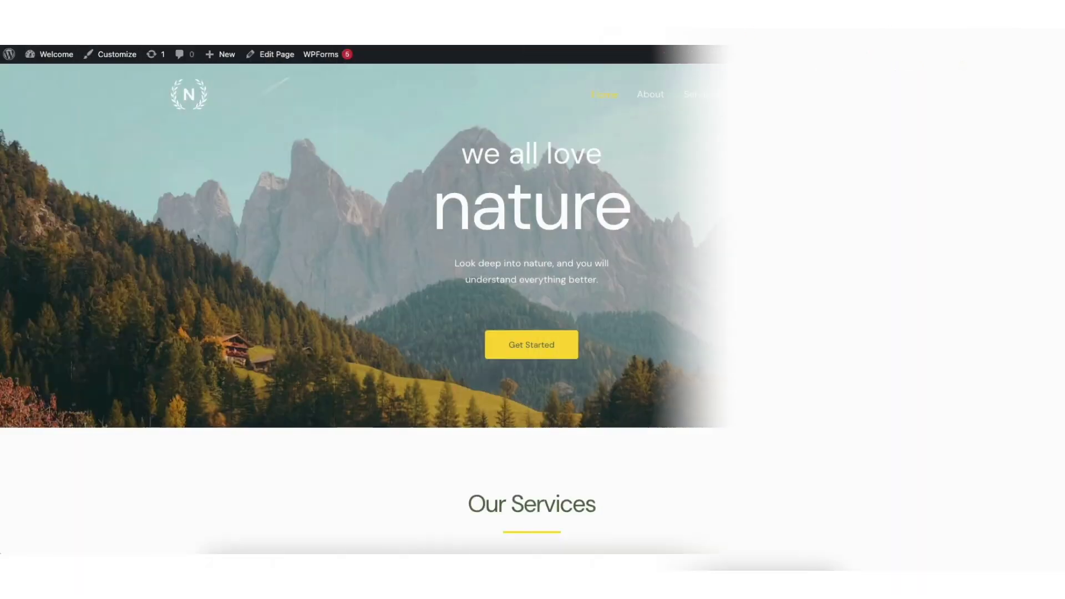
- Scroll through the 'we all love nature' homepage, then launch Edit with Elementor from the admin bar
{"action": "scroll", "coordinate": [532, 308], "scroll_direction": "down", "scroll_amount": 7}
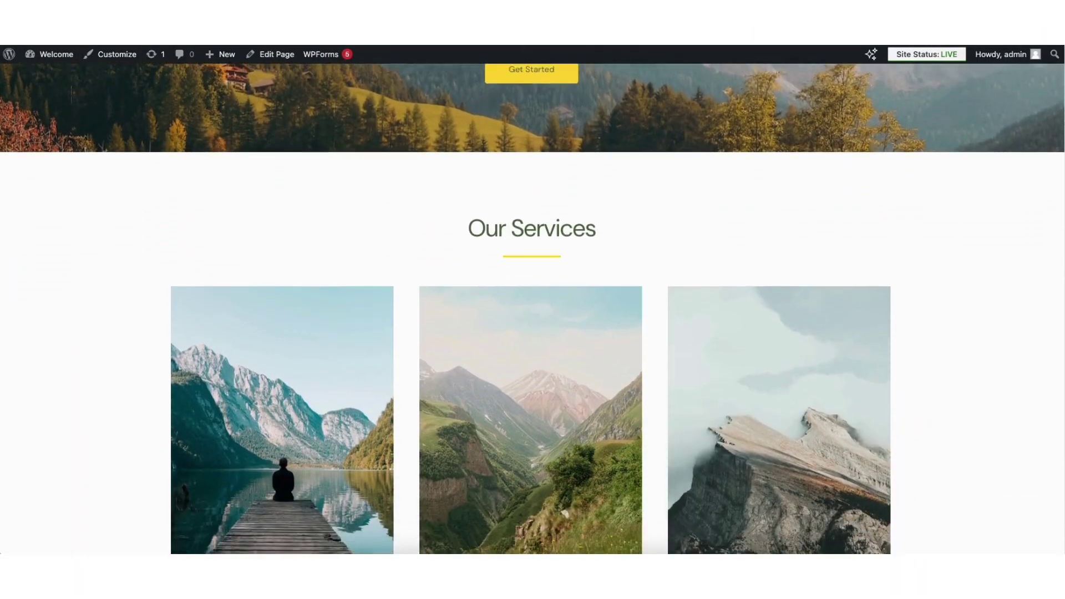
{"action": "scroll", "coordinate": [532, 308], "scroll_direction": "down", "scroll_amount": 5}
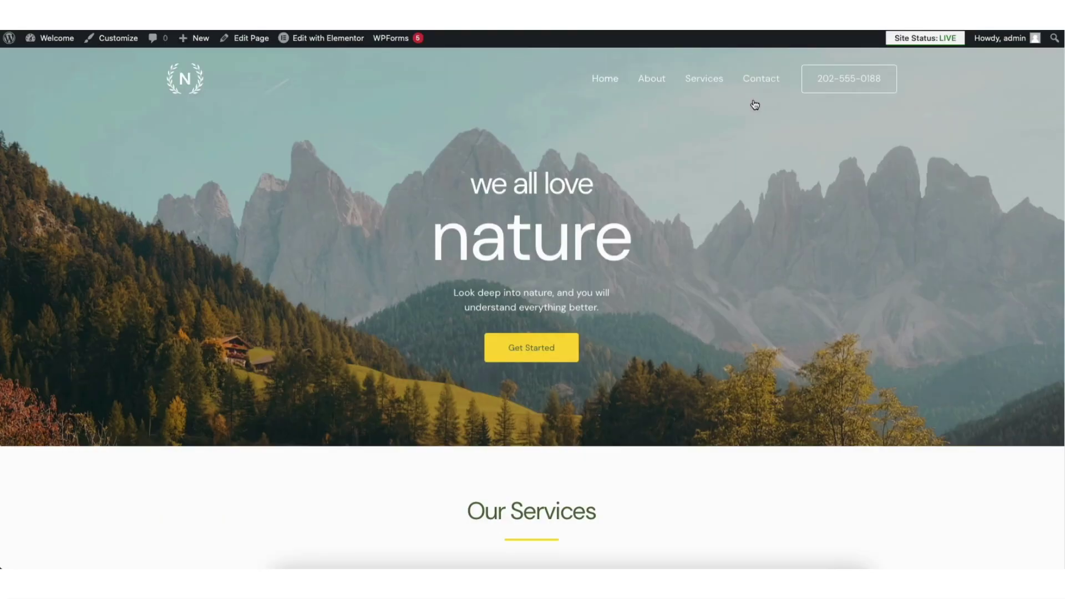
{"action": "mouse_move", "coordinate": [338, 43]}
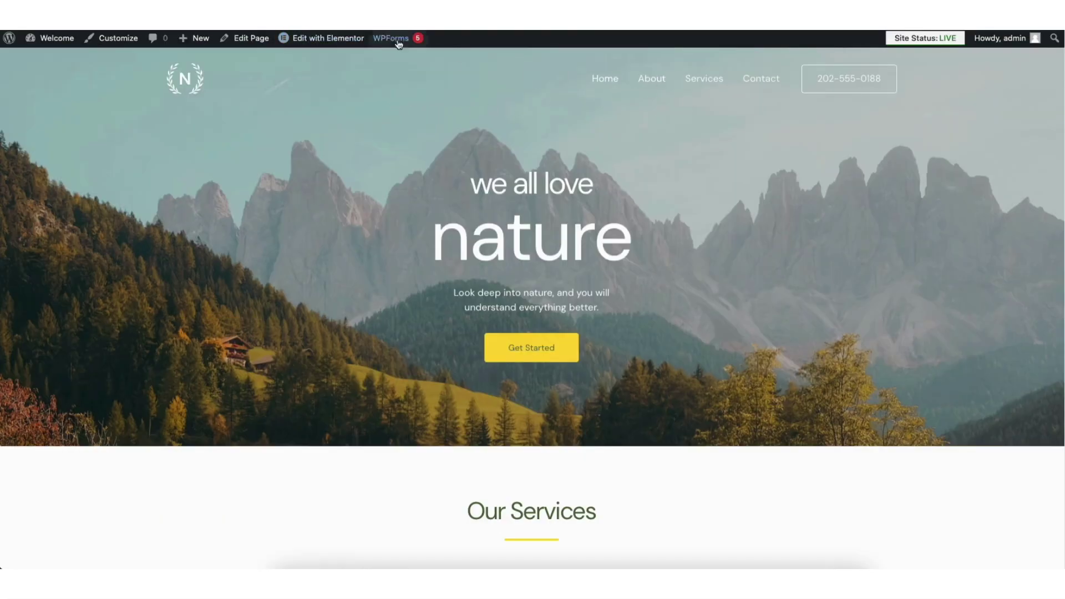
{"action": "left_click", "coordinate": [344, 39]}
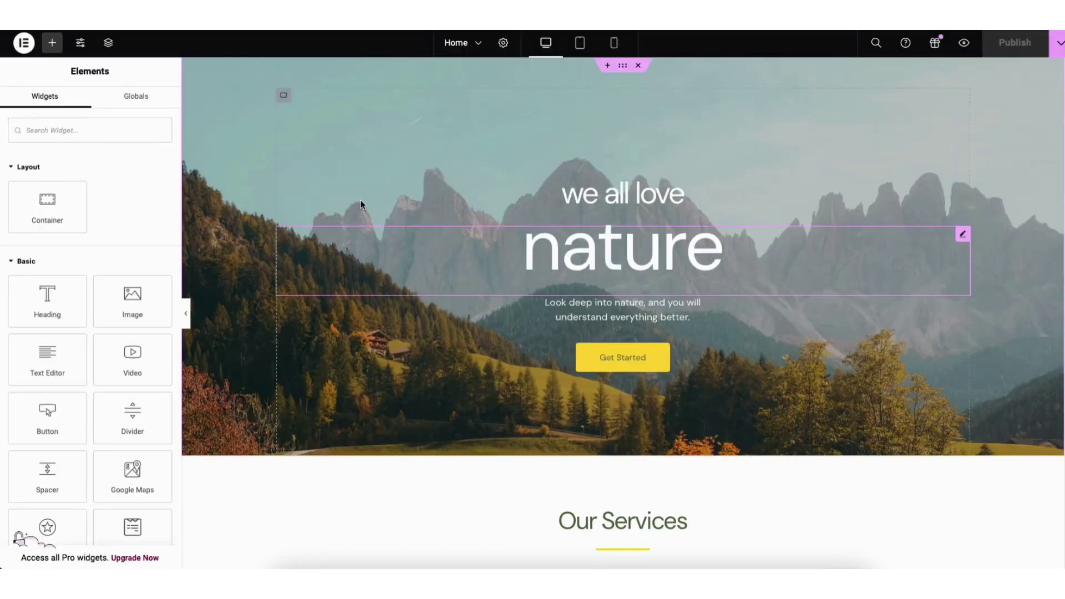
- Select the hero's nature heading and highlight its title text
{"action": "left_click", "coordinate": [721, 252]}
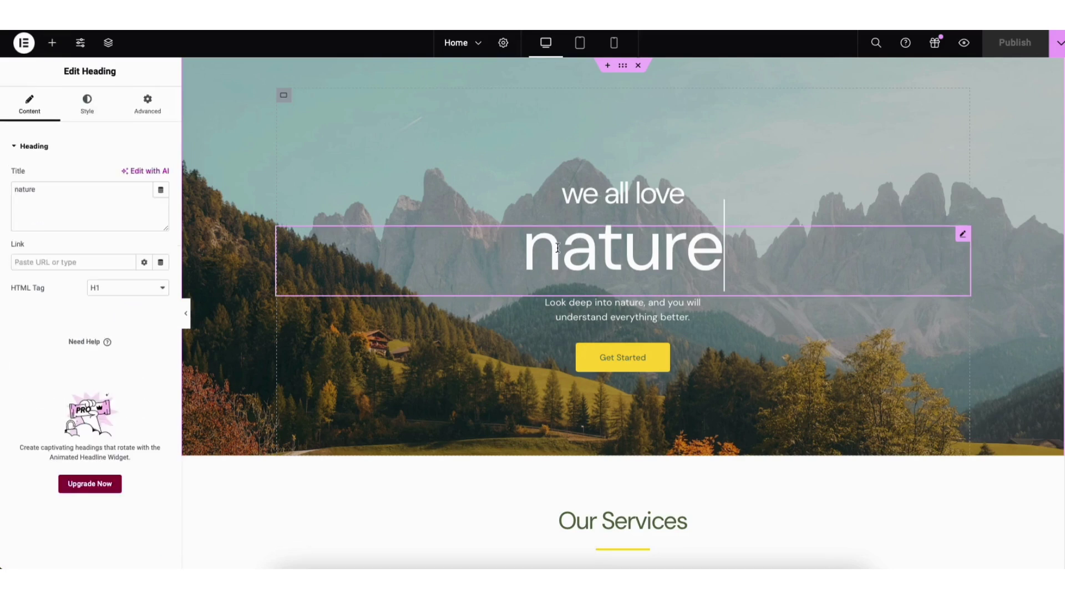
{"action": "left_click_drag", "start_coordinate": [15, 190], "coordinate": [50, 190]}
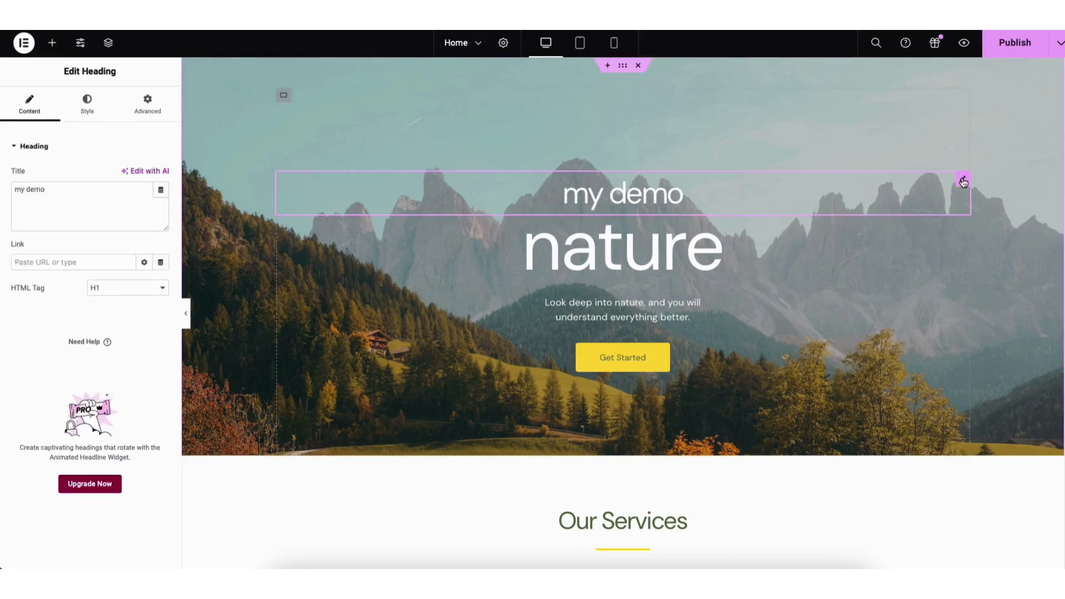
{"action": "left_click_drag", "start_coordinate": [962, 178], "coordinate": [687, 304]}
{"action": "scroll", "coordinate": [621, 310], "scroll_direction": "down", "scroll_amount": 8}
- Drag a Heading widget onto the Web Design card, undoing and then redoing the placement
{"action": "left_click", "coordinate": [52, 42]}
{"action": "left_click_drag", "start_coordinate": [47, 301], "coordinate": [381, 431]}
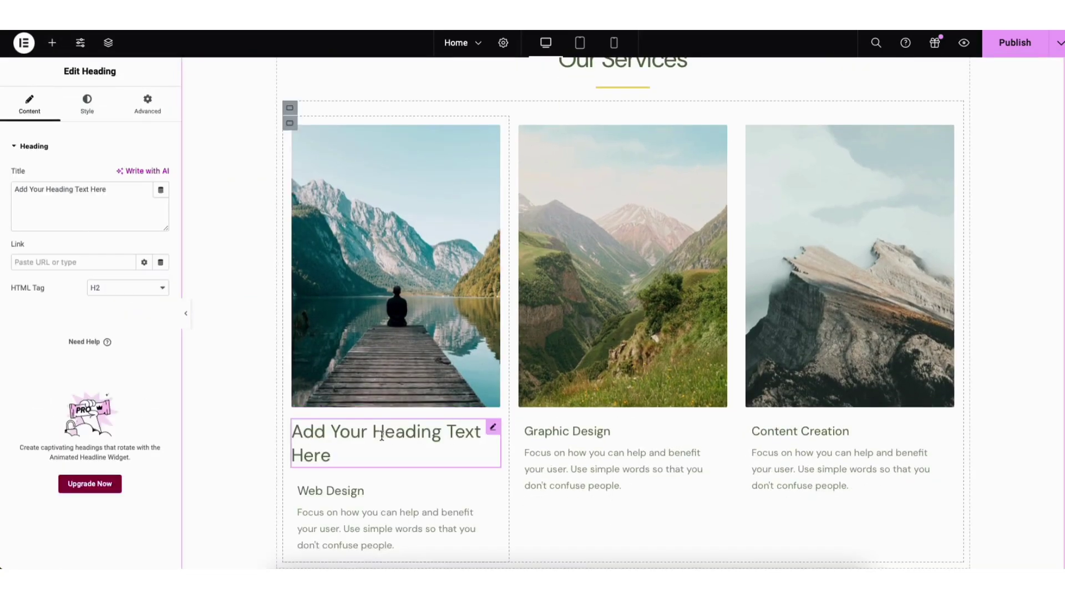
{"action": "key", "text": "ctrl+z"}
{"action": "left_click", "coordinate": [391, 355]}
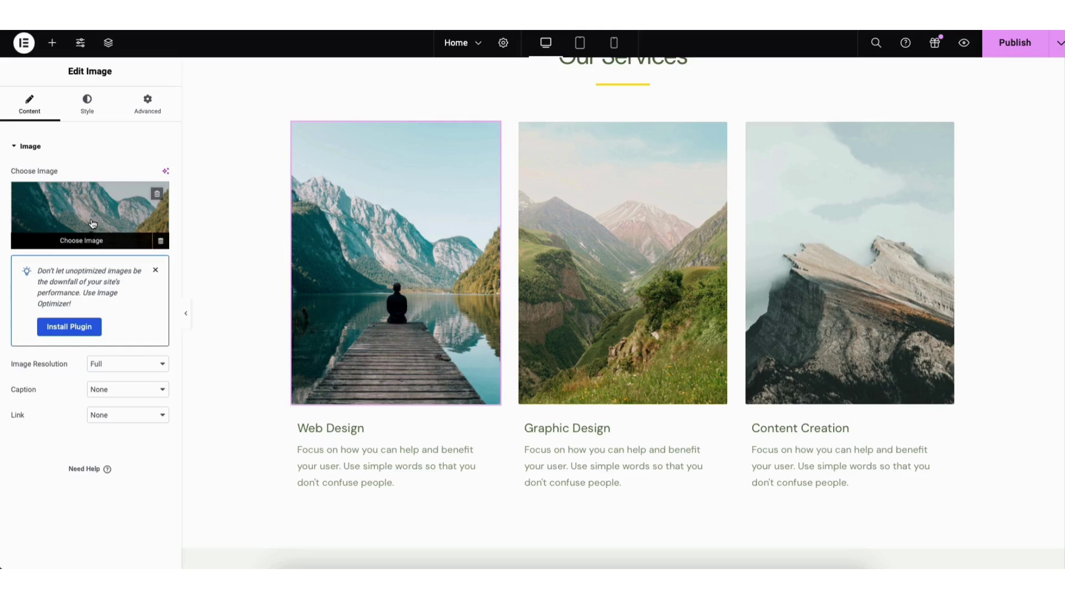
{"action": "key", "text": "ctrl+shift+z"}
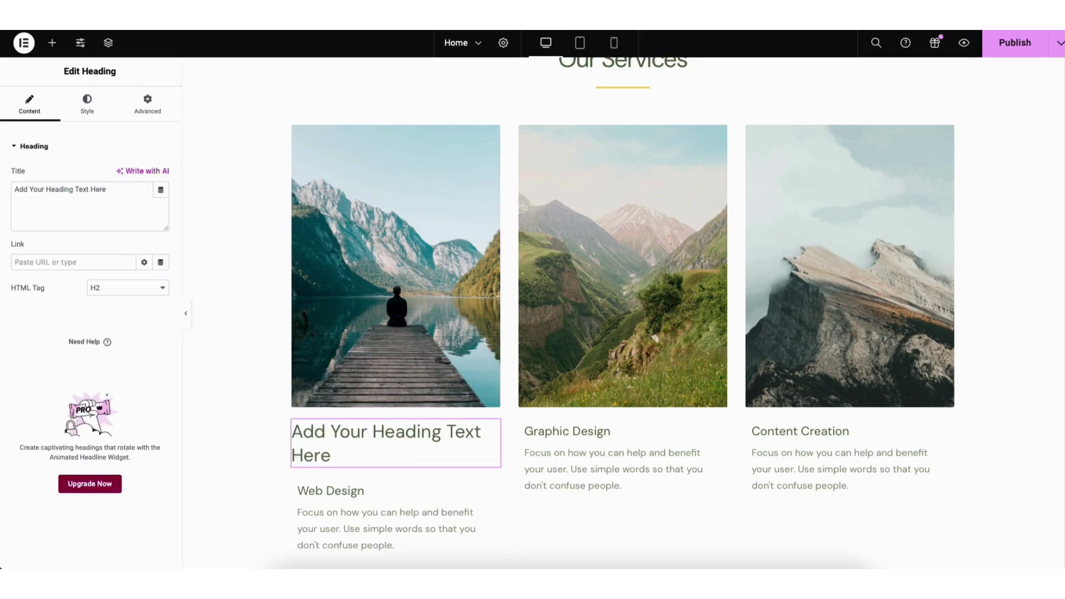
{"action": "scroll", "coordinate": [622, 310], "scroll_direction": "down", "scroll_amount": 15}
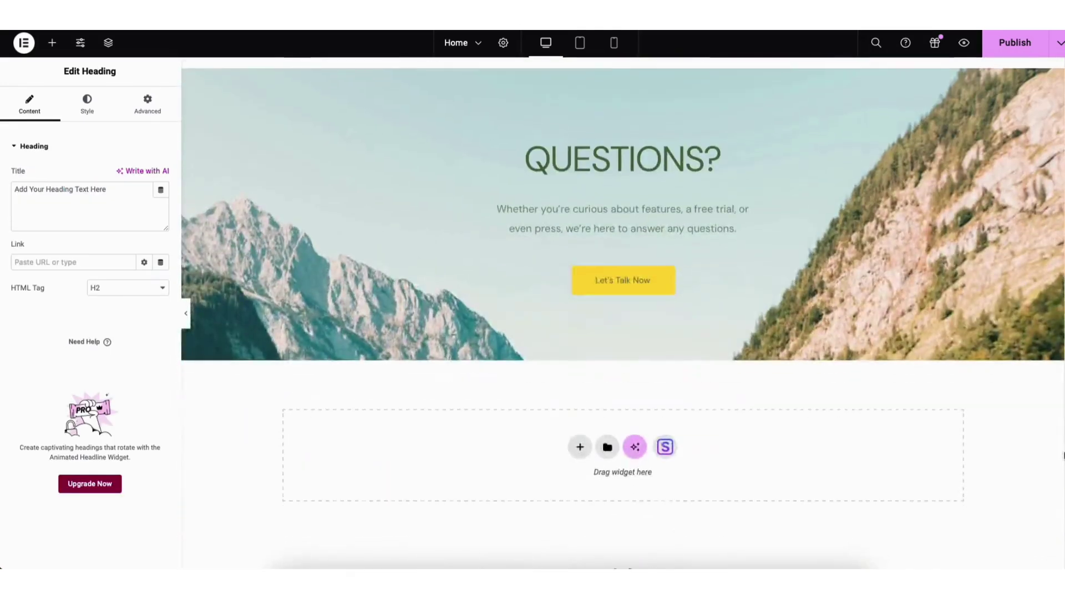
{"action": "scroll", "coordinate": [1061, 456], "scroll_direction": "down", "scroll_amount": 1}
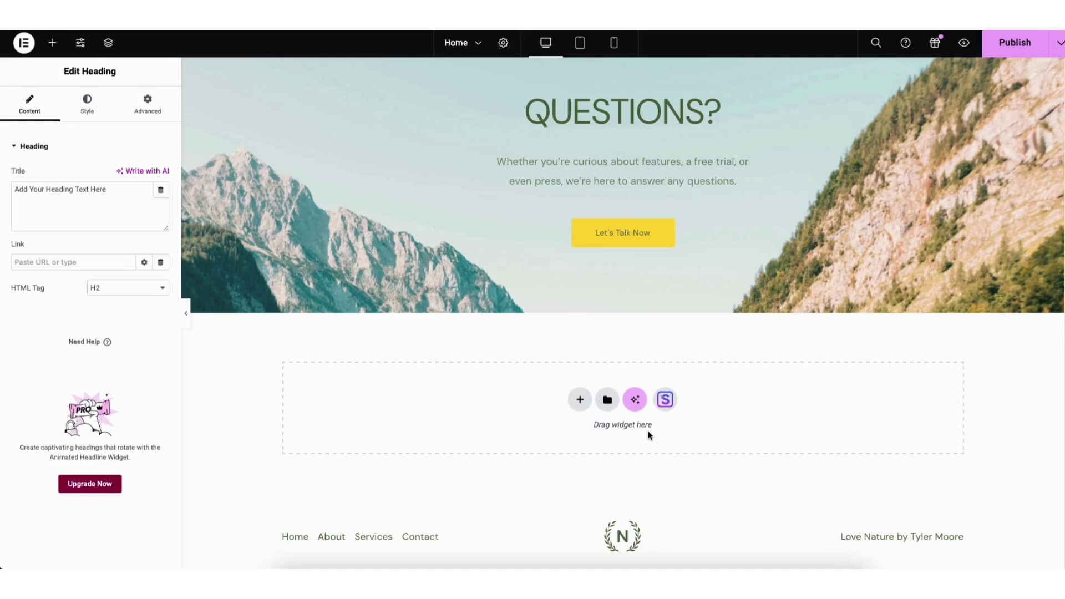
- From the Starter Templates library's Blocks tab, import the three-plants Feature One, Two, Three block
{"action": "left_click", "coordinate": [665, 400]}
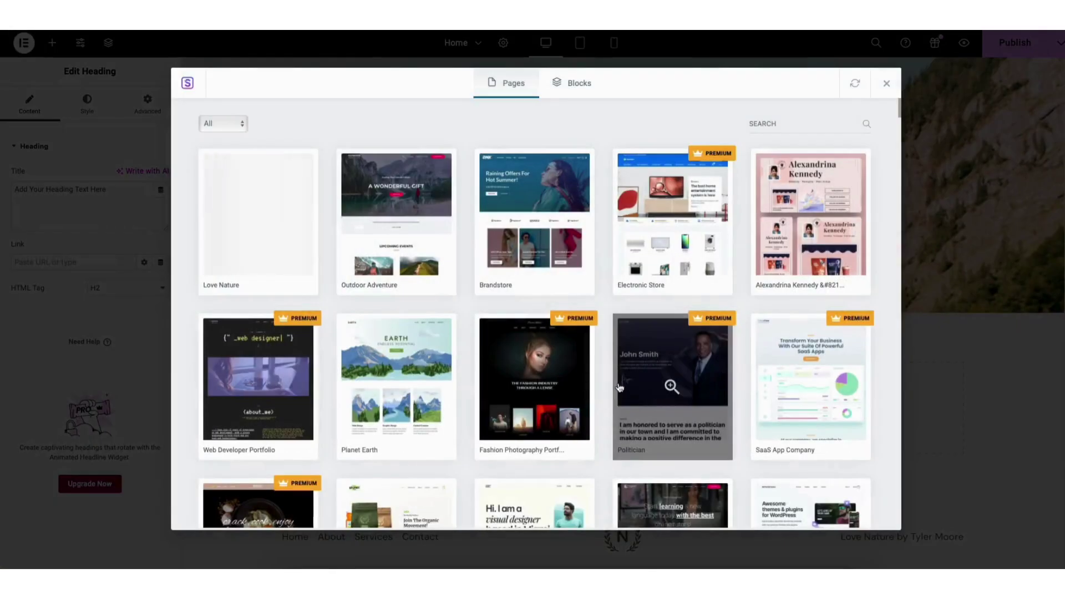
{"action": "left_click", "coordinate": [563, 85]}
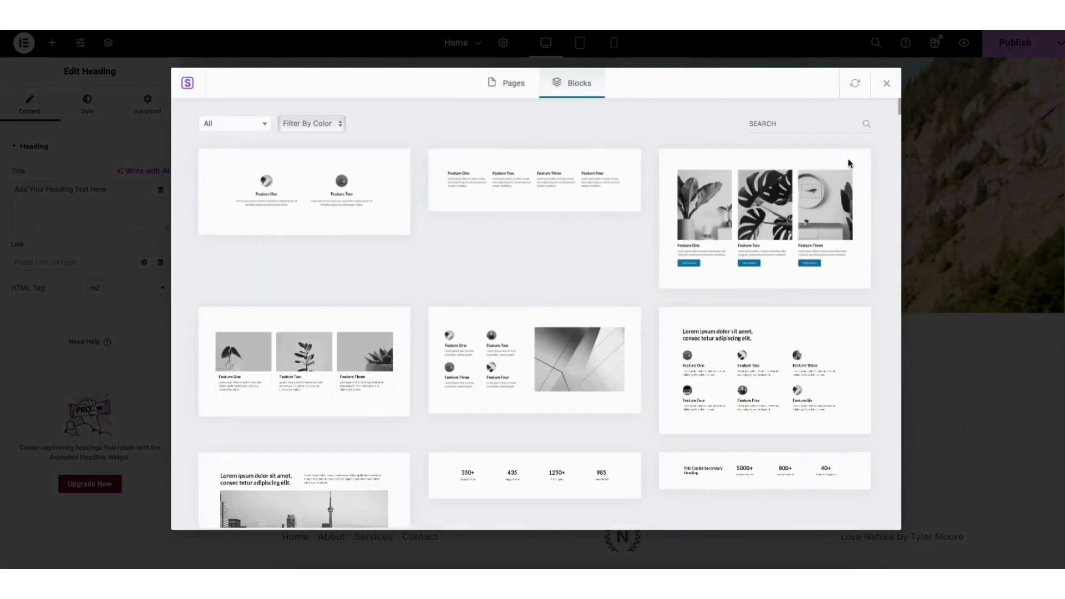
{"action": "scroll", "coordinate": [900, 108], "scroll_direction": "down", "scroll_amount": 3}
{"action": "mouse_move", "coordinate": [900, 108]}
{"action": "left_mouse_down"}
{"action": "mouse_move", "coordinate": [900, 167]}
{"action": "mouse_move", "coordinate": [899, 92]}
{"action": "left_mouse_up"}
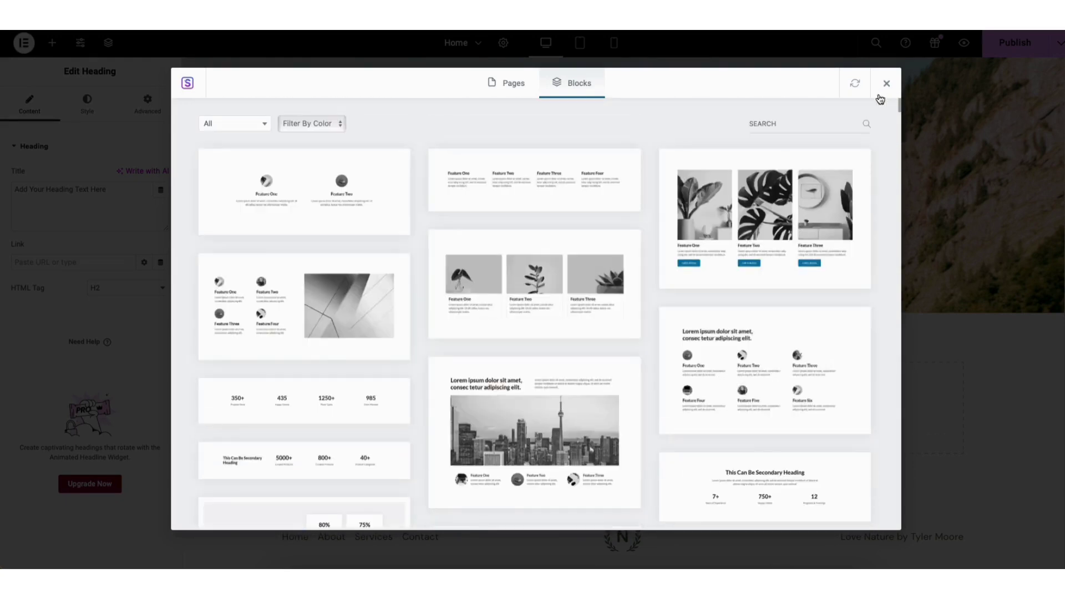
{"action": "left_click", "coordinate": [537, 283]}
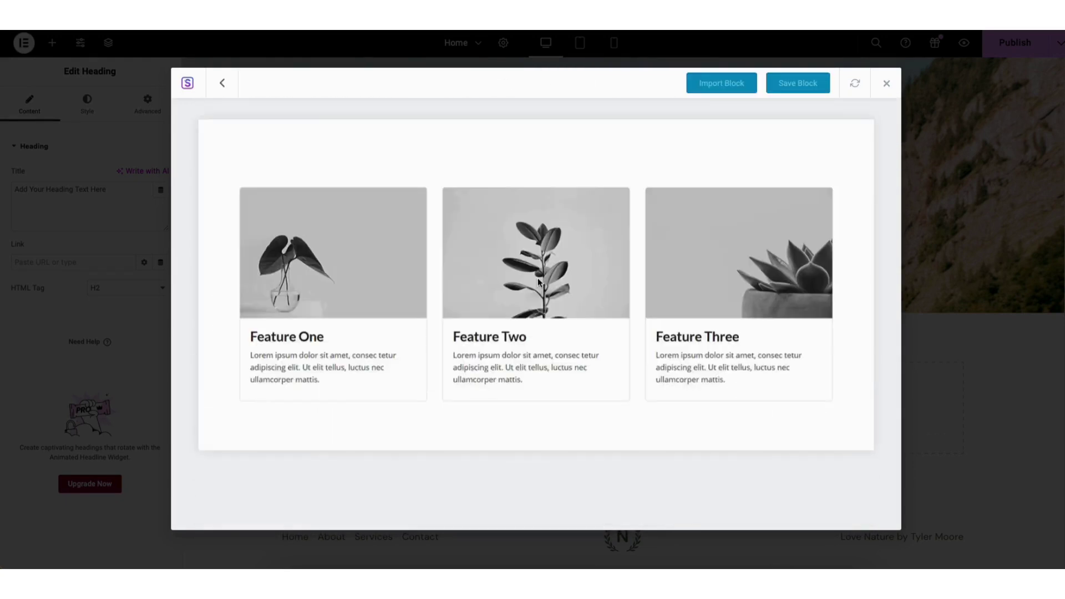
{"action": "left_click", "coordinate": [715, 84]}
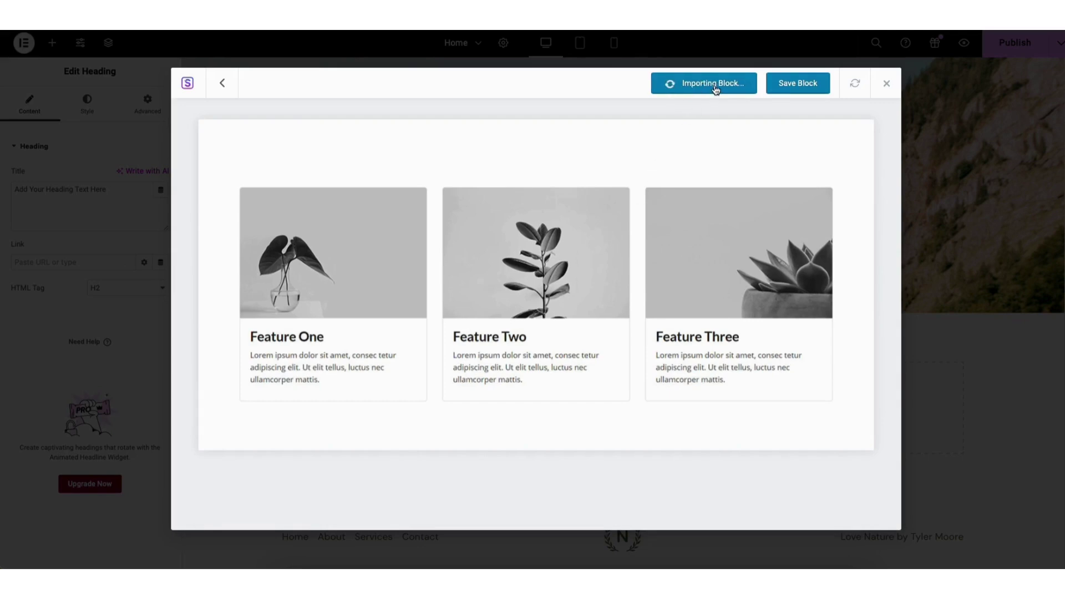